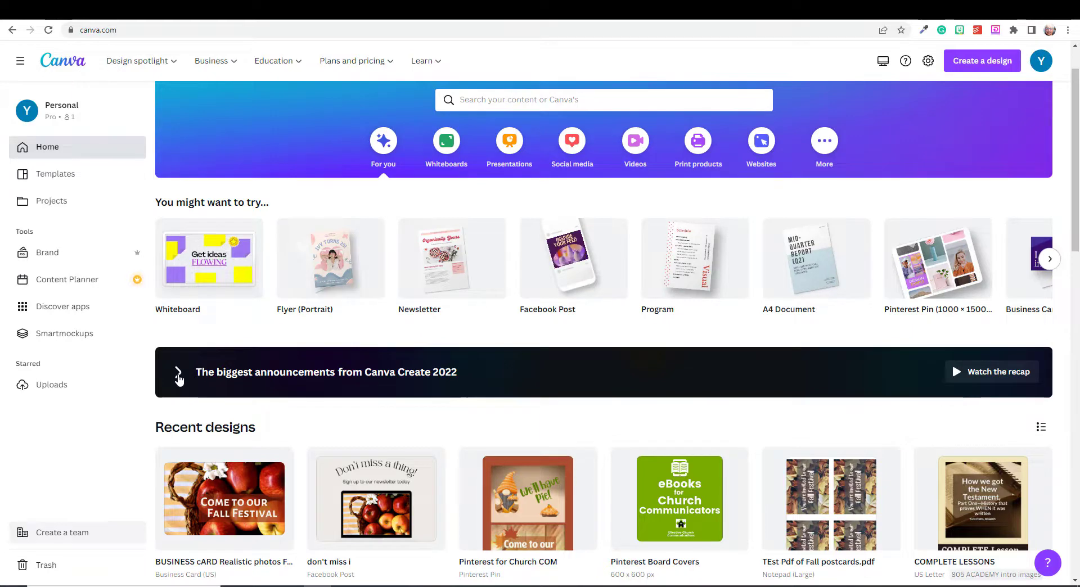
- Expand the Canva Create 2022 announcements section on the home page and collapse it again
left_click(179, 375)
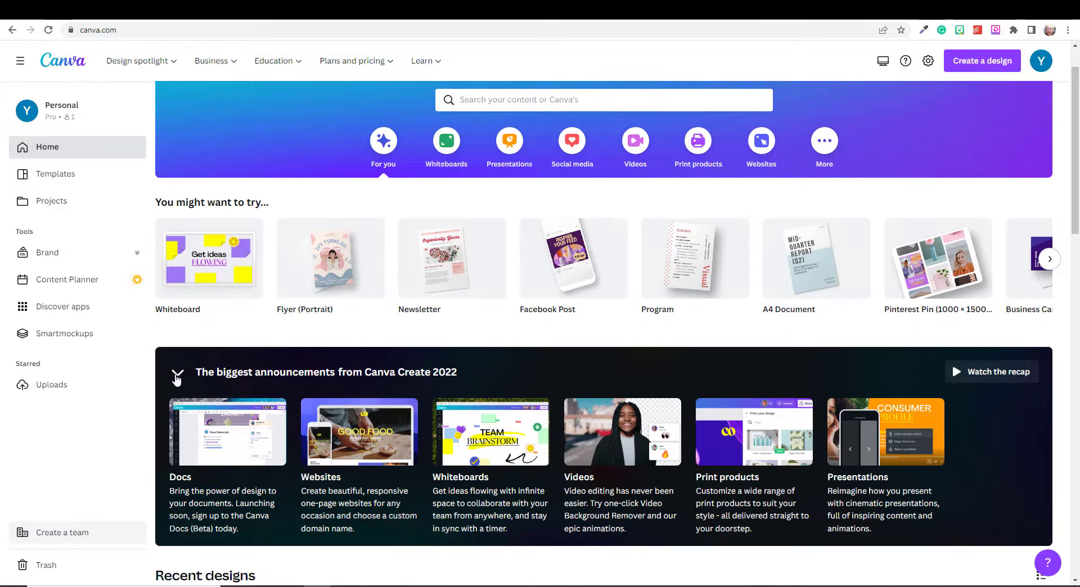
left_click(177, 374)
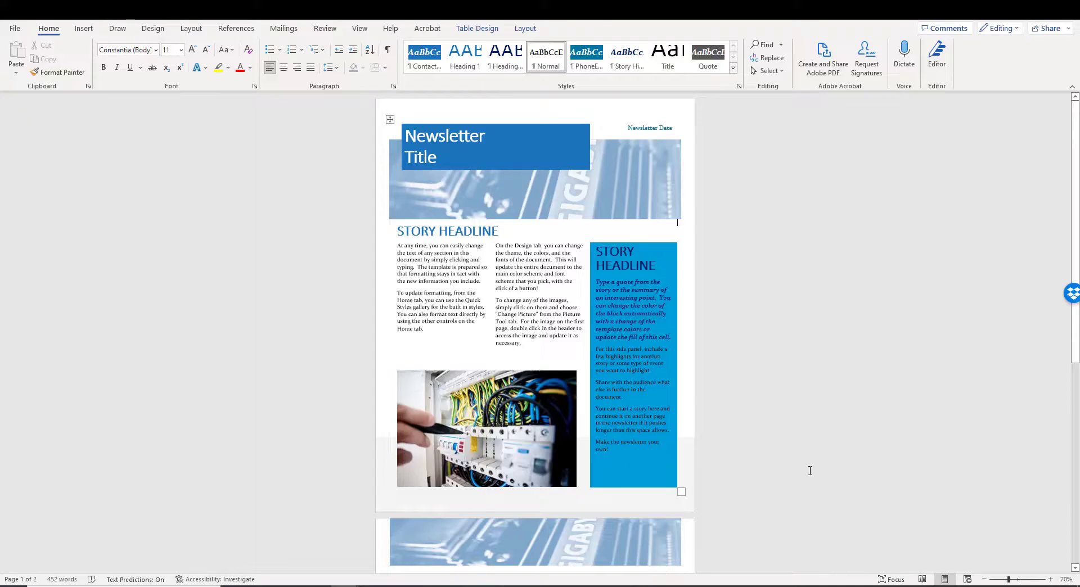
- Examine the side panel's headline and quote text in the Word newsletter template
triple_click(659, 251)
left_click(678, 271)
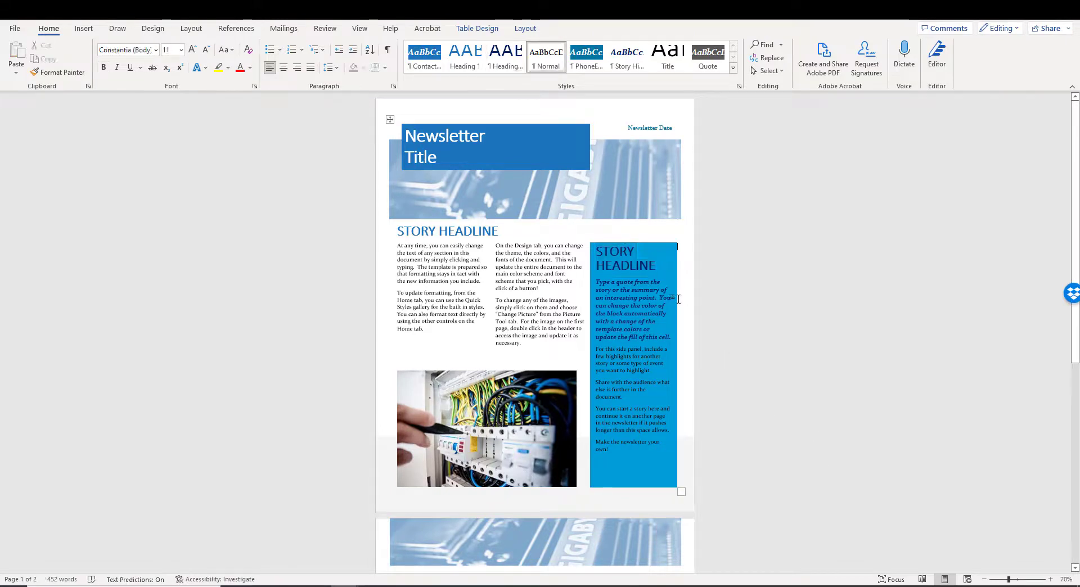
triple_click(620, 322)
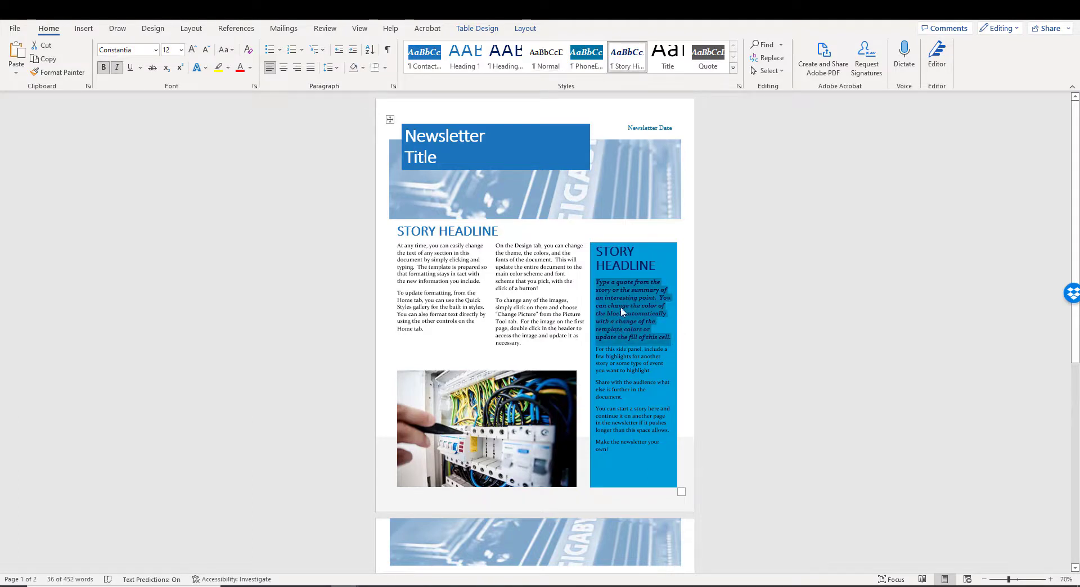
left_click(601, 195)
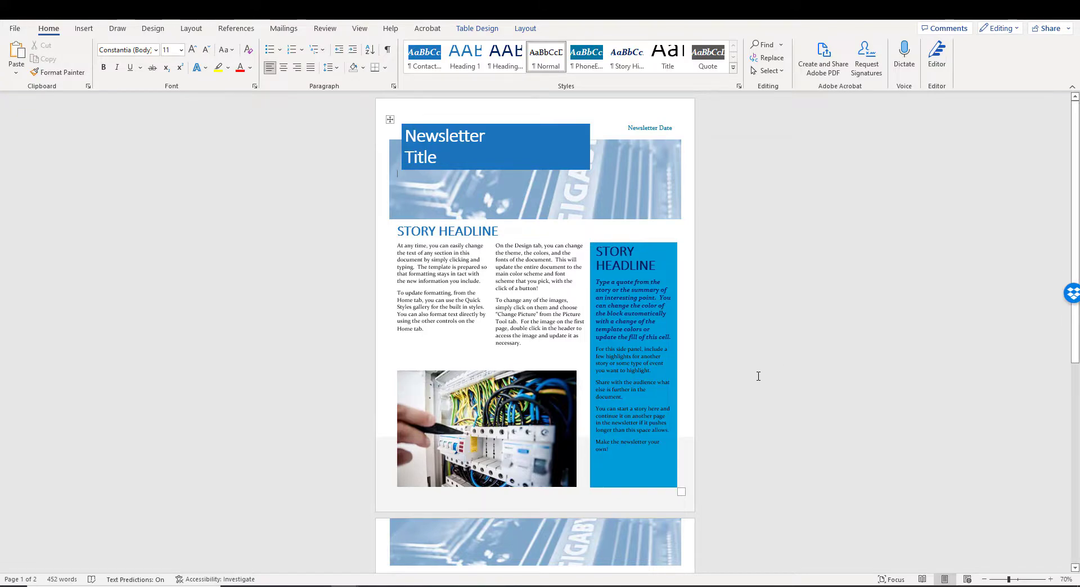
- Switch to Canva and import the Word file Blue Newsletter Template as a new design
key("alt+Tab")
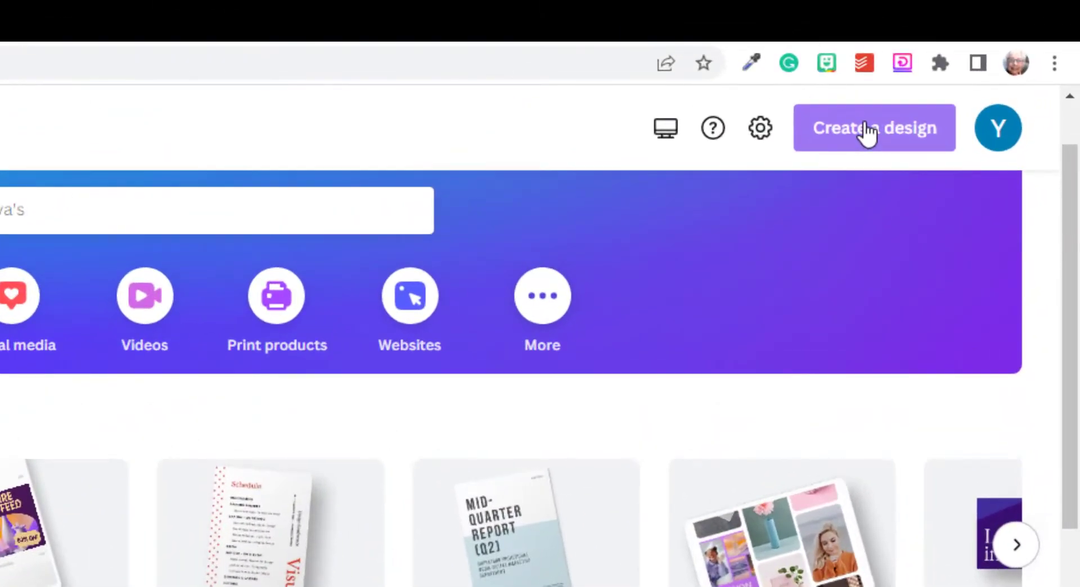
left_click(868, 133)
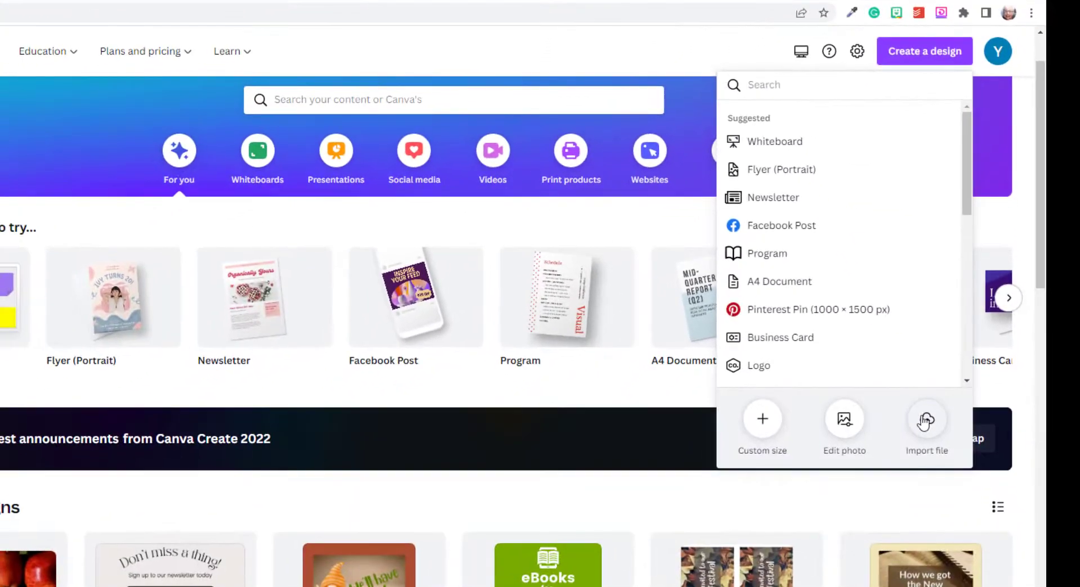
left_click(925, 421)
left_click(111, 156)
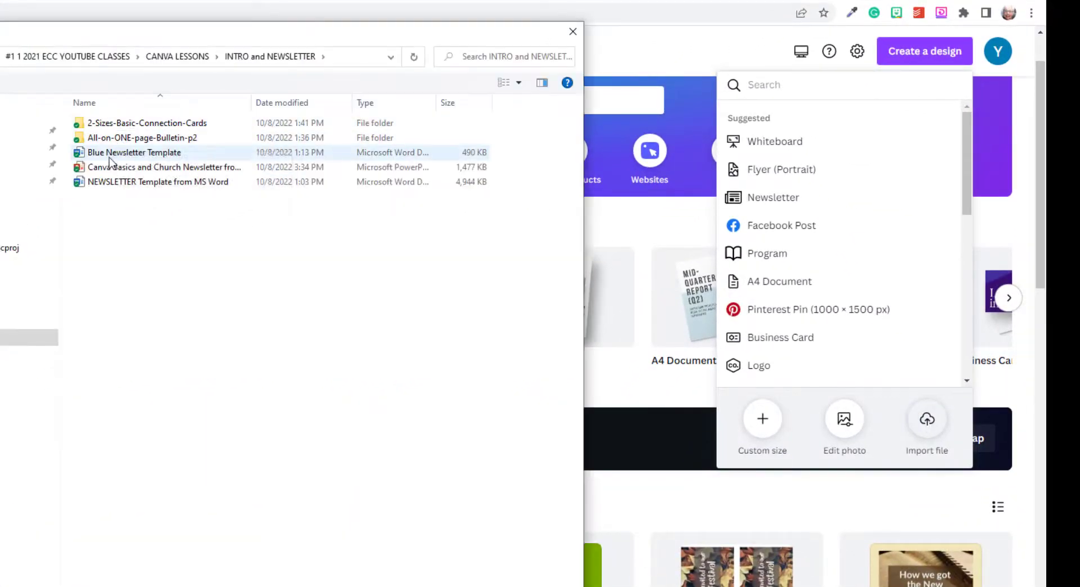
double_click(111, 160)
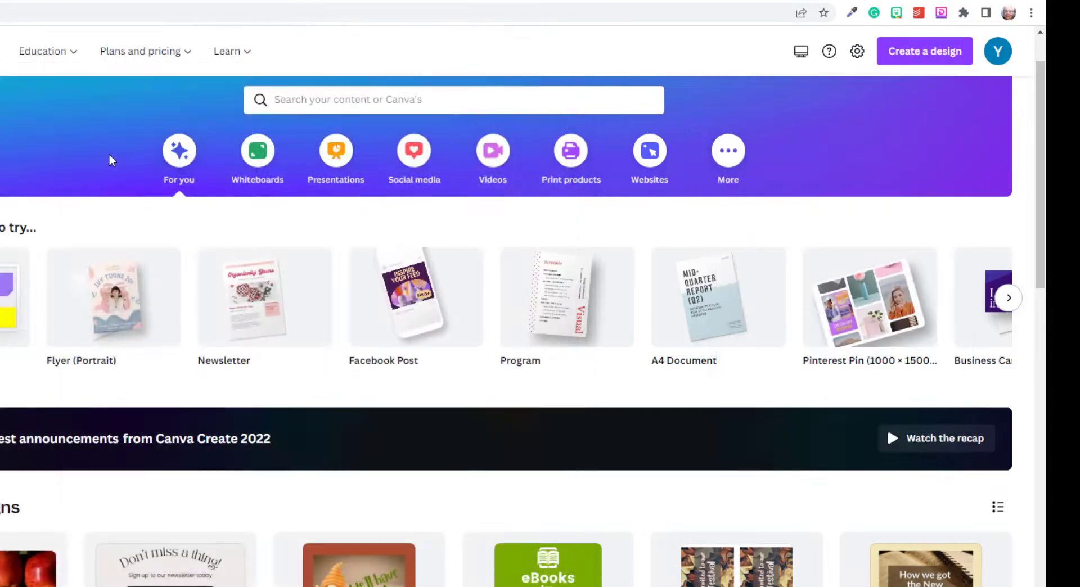
- Open the imported Blue Newsletter Template.docx from the recent designs and dismiss the file import feedback form
scroll(110, 160, "down", 2)
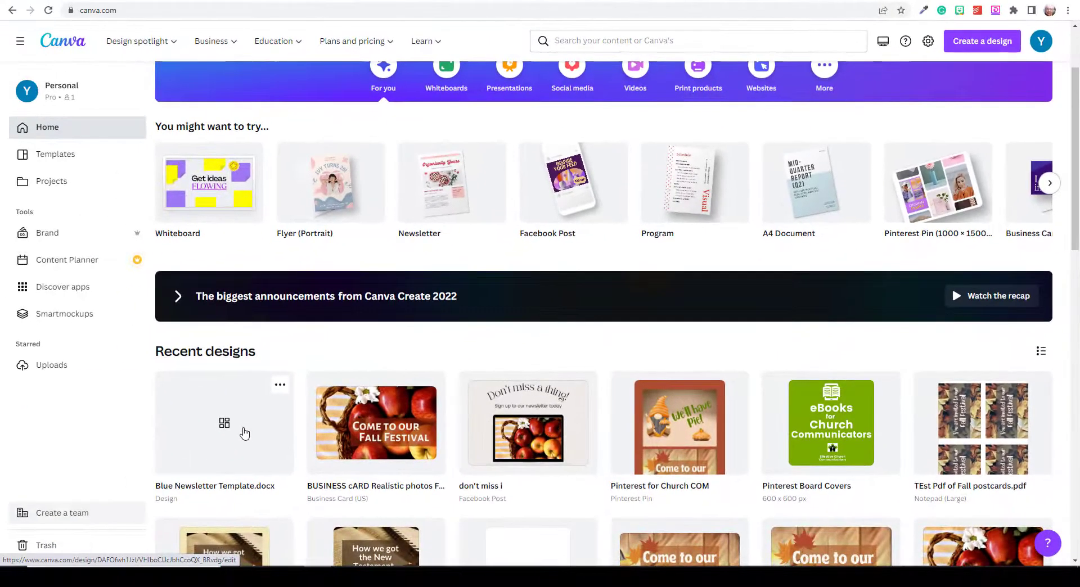
left_click(244, 434)
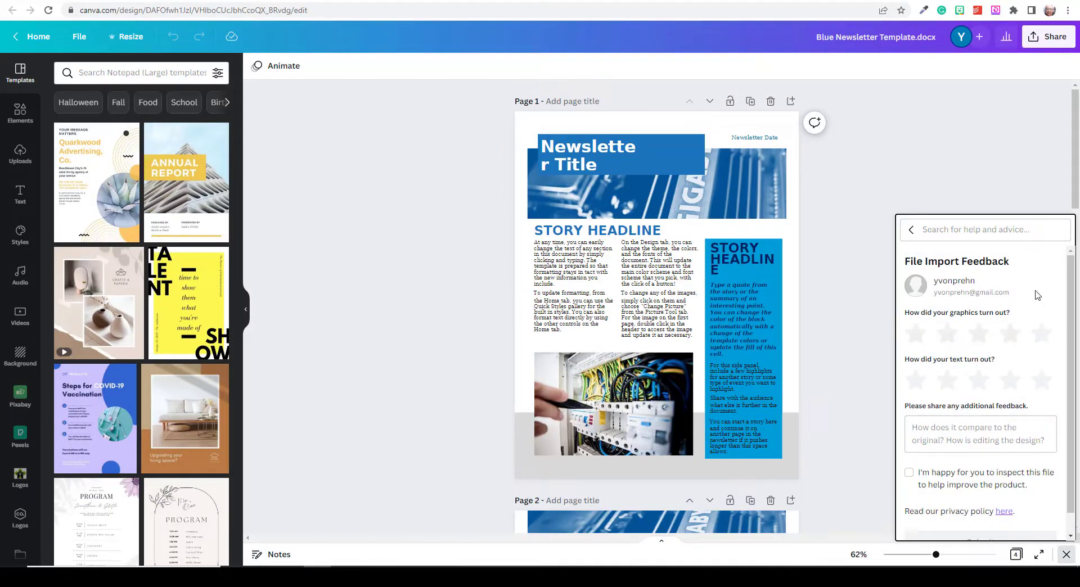
key("Escape")
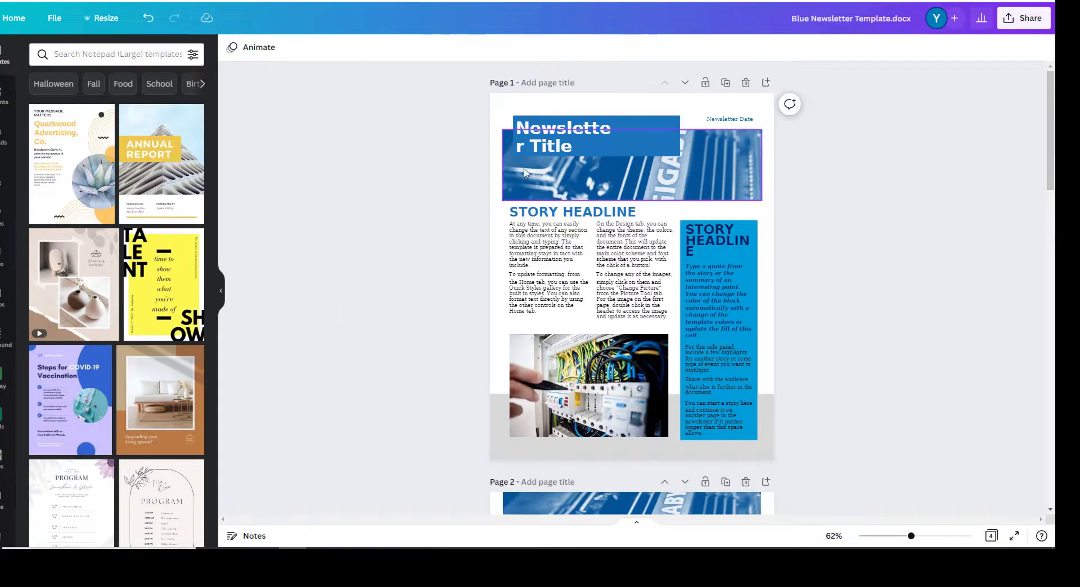
- Replace the newsletter title text on page 1 with "Church Updates"
left_click(582, 142)
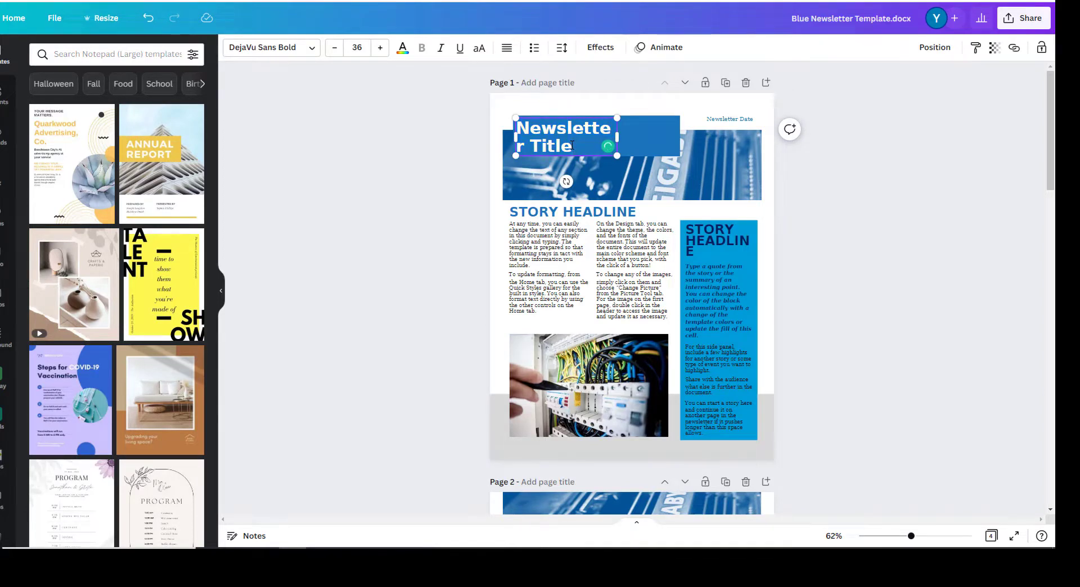
left_click(511, 124)
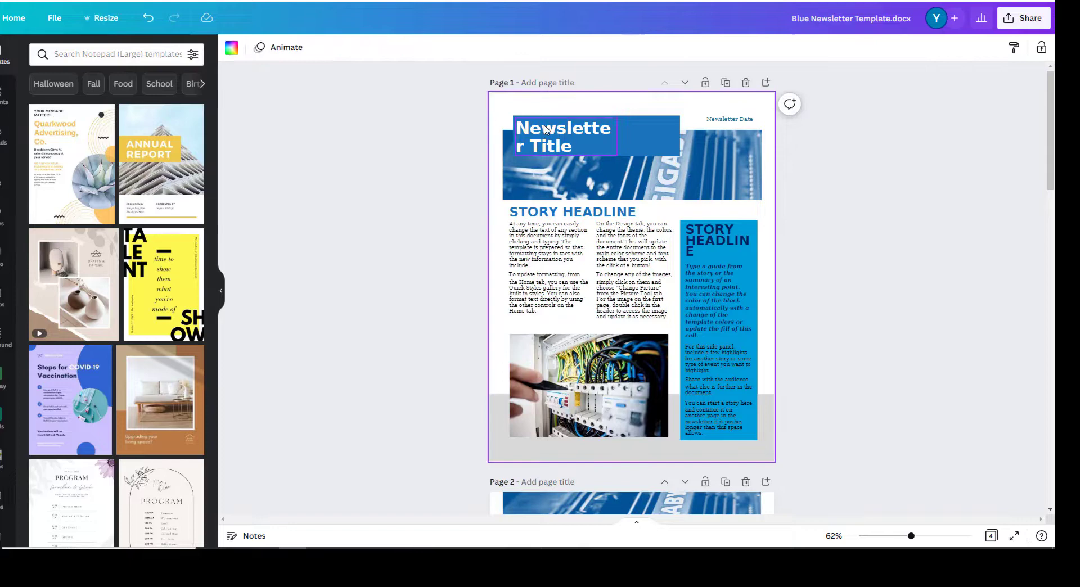
double_click(576, 143)
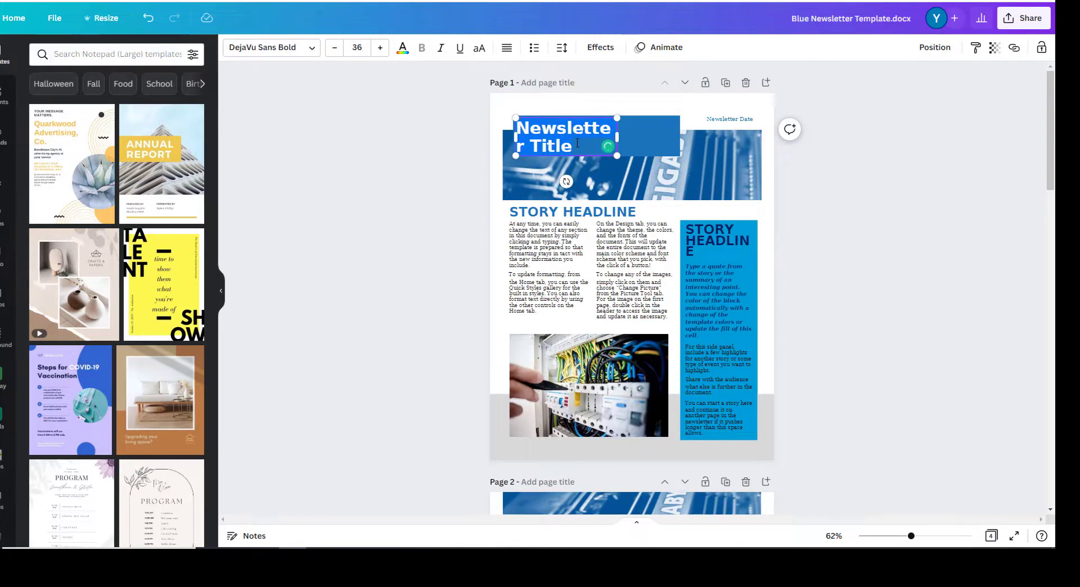
type("Church Updates")
left_click(431, 116)
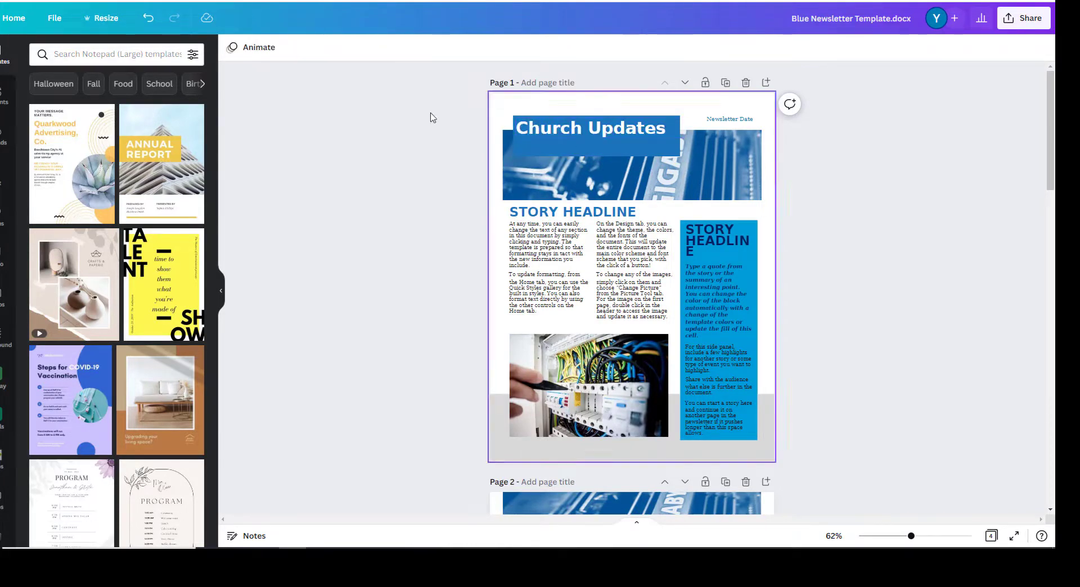
- Change the font of the "Church Updates" title to TAN Jambore
left_click(556, 134)
left_click(556, 134)
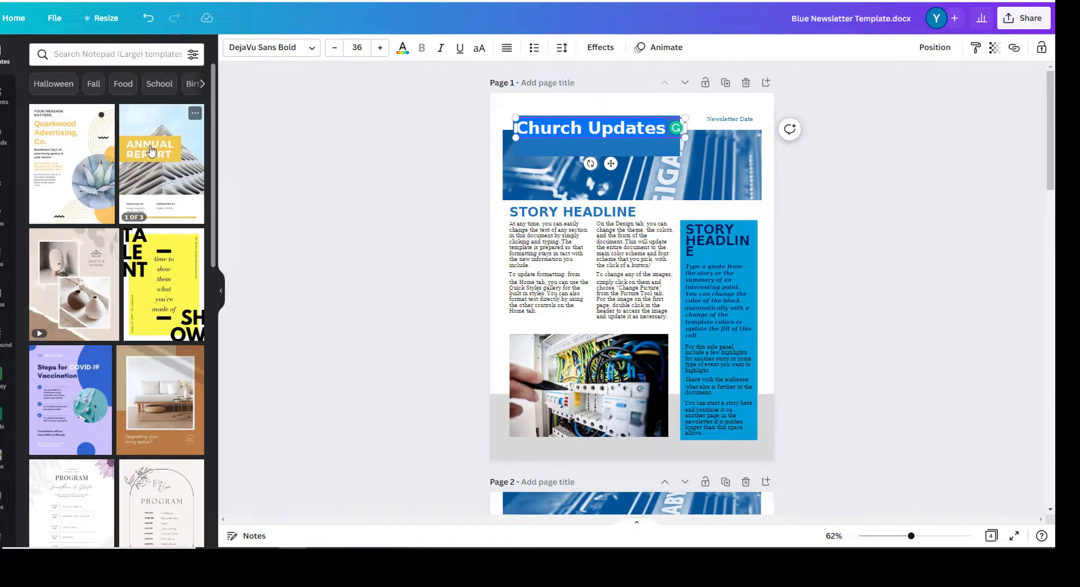
left_click(221, 292)
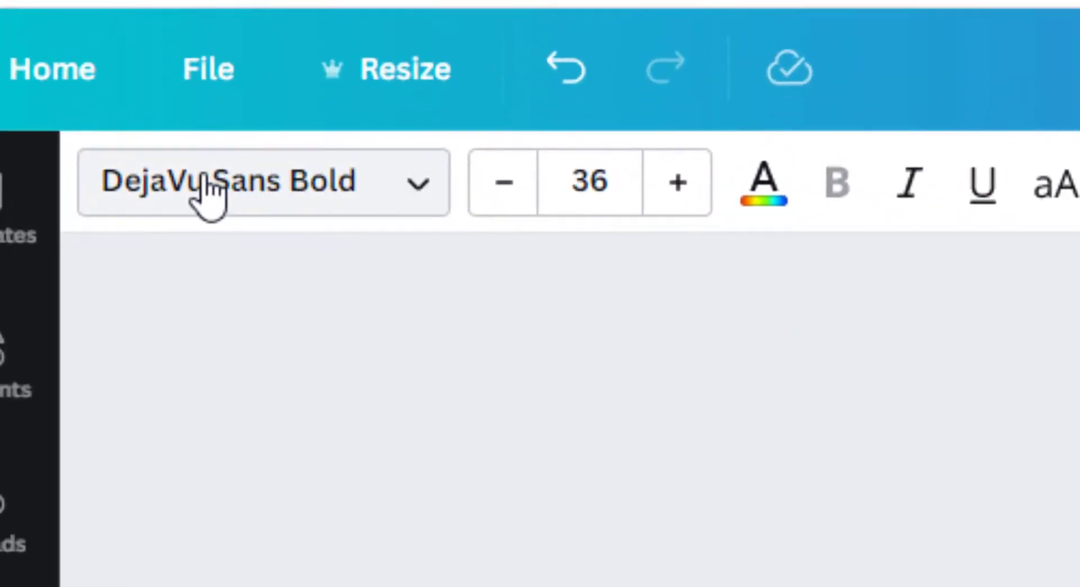
left_click(207, 194)
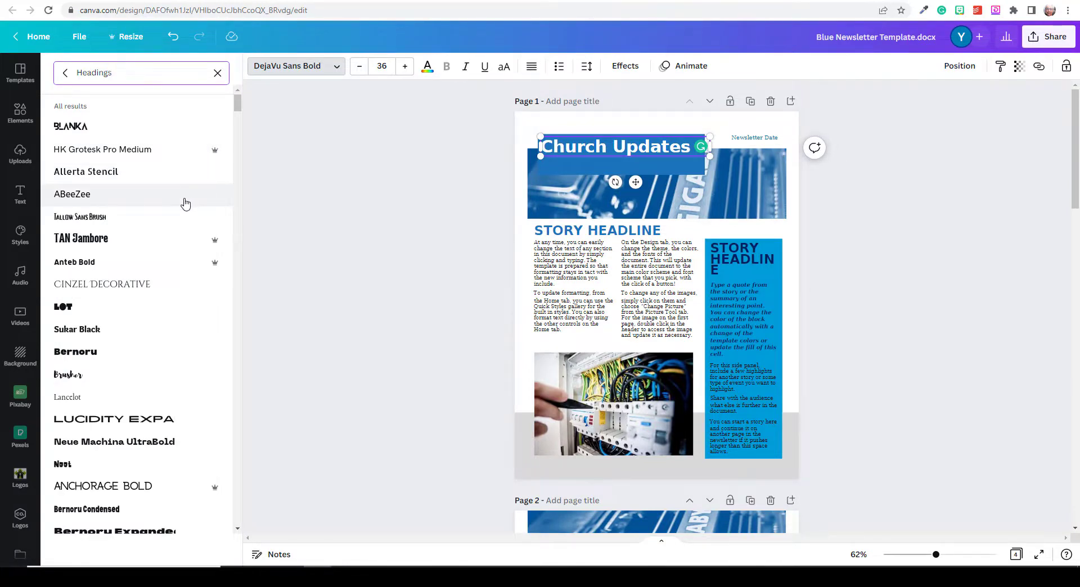
left_click(85, 241)
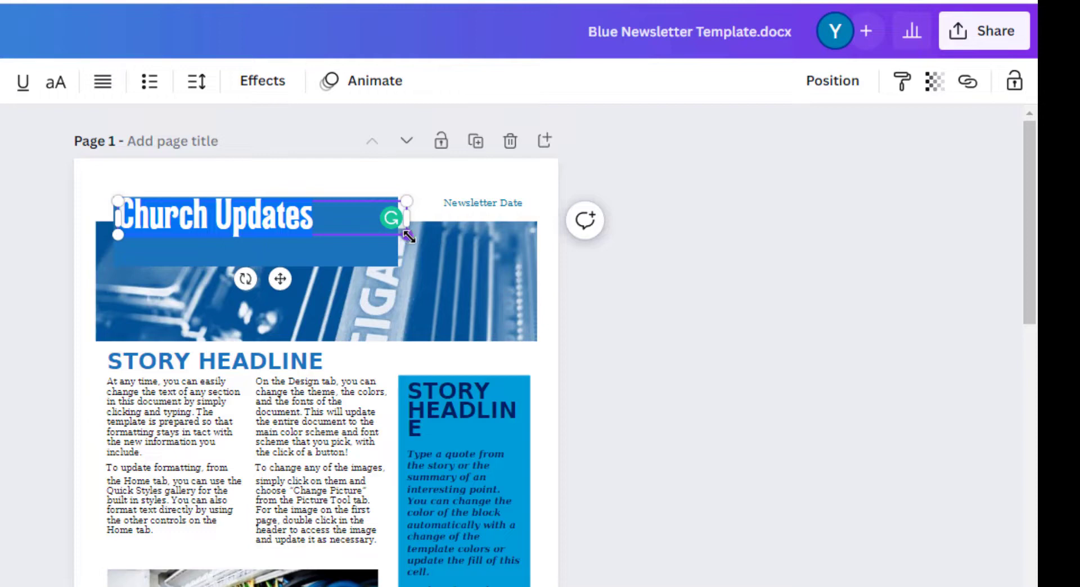
- Enlarge the "Church Updates" title to nearly fill the width of its blue box and move it slightly down
left_click_drag(409, 237, 512, 300)
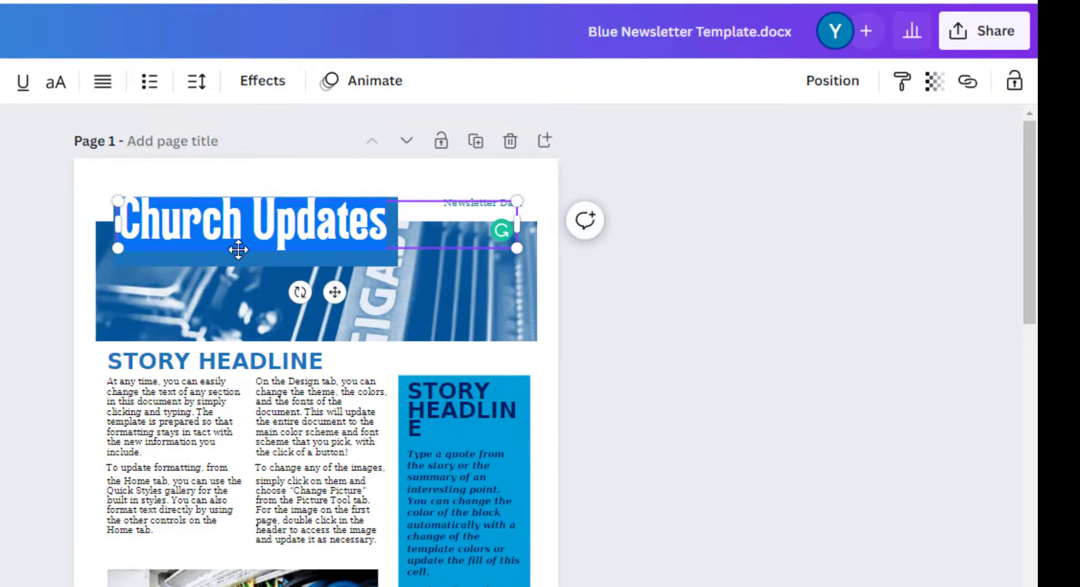
left_click_drag(239, 249, 240, 257)
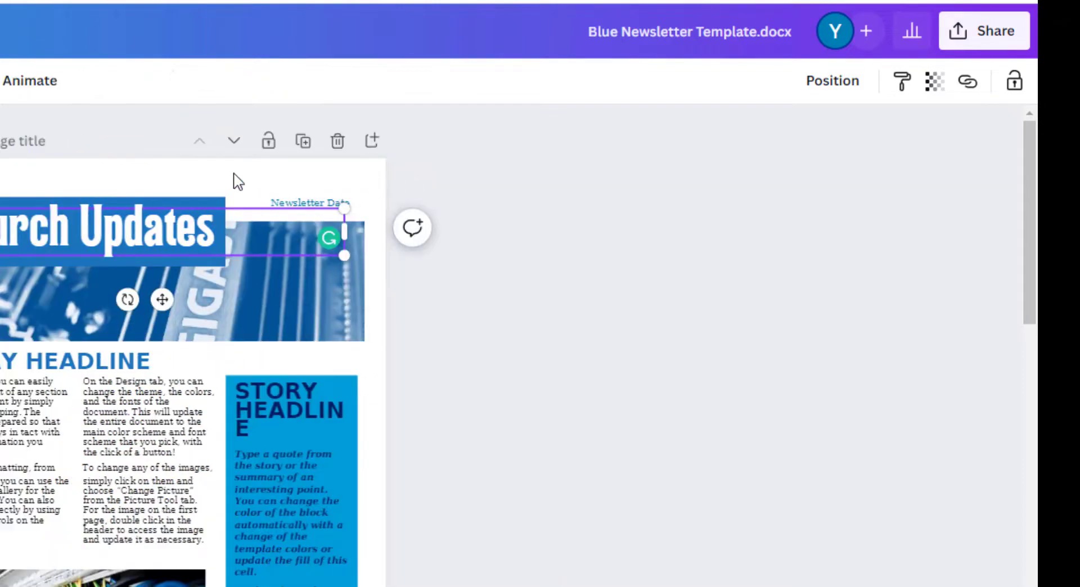
left_click(190, 187)
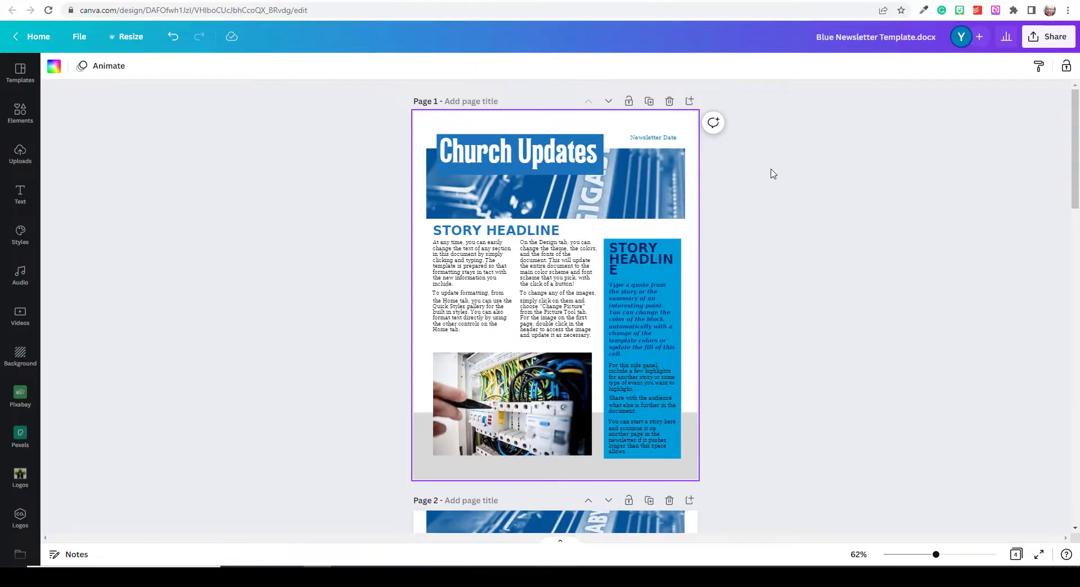
- Replace the newsletter date text at the upper right of page 1 with "Fall Update"
left_click(653, 143)
left_click(651, 140)
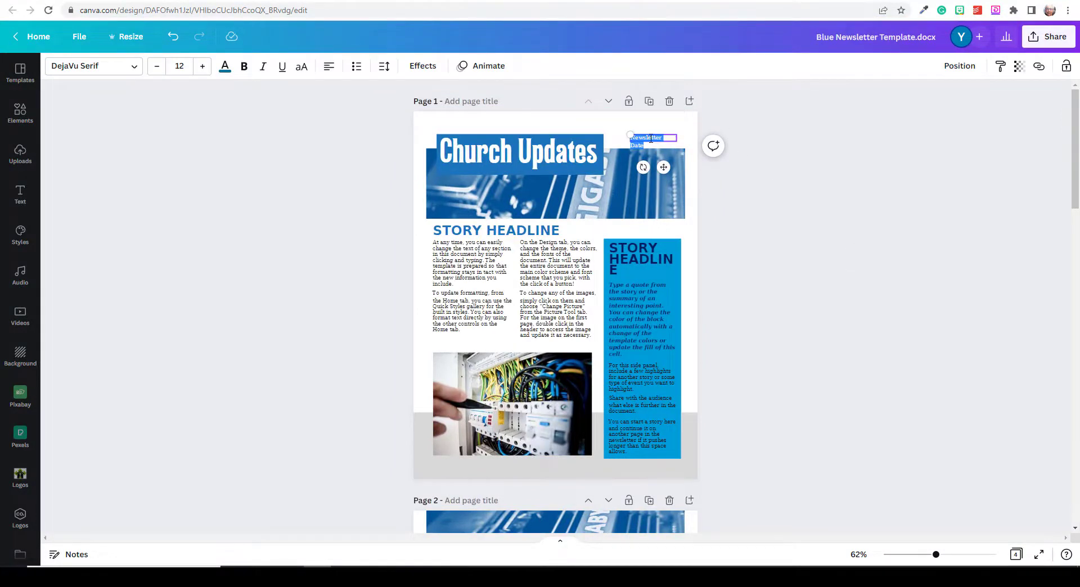
type("Fall Update")
- Search the fonts for "lato" and apply Lato Bold to the "Fall Update" text
left_click(135, 68)
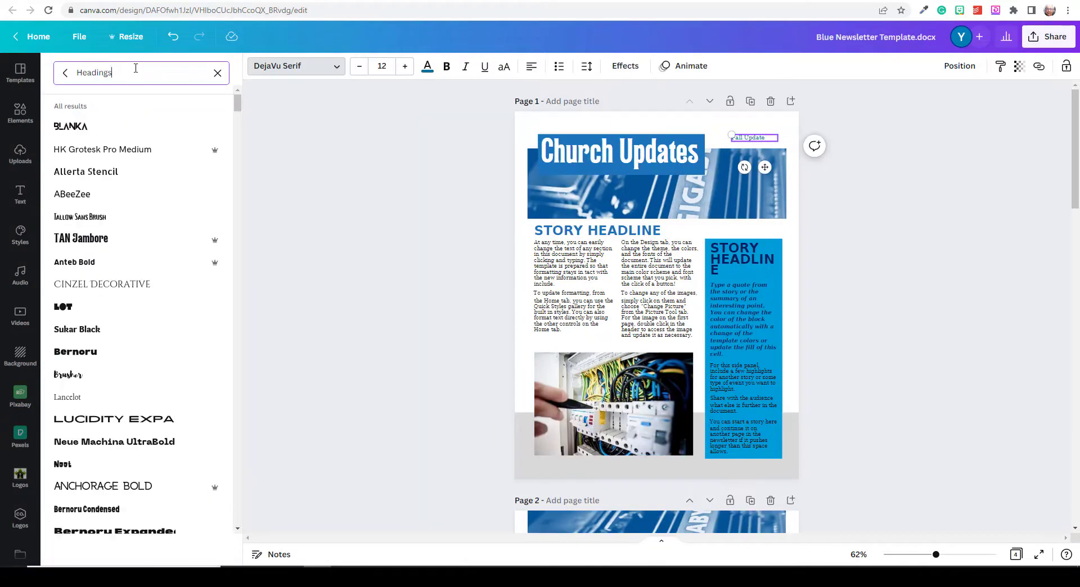
left_click_drag(134, 73, 56, 61)
type("lato")
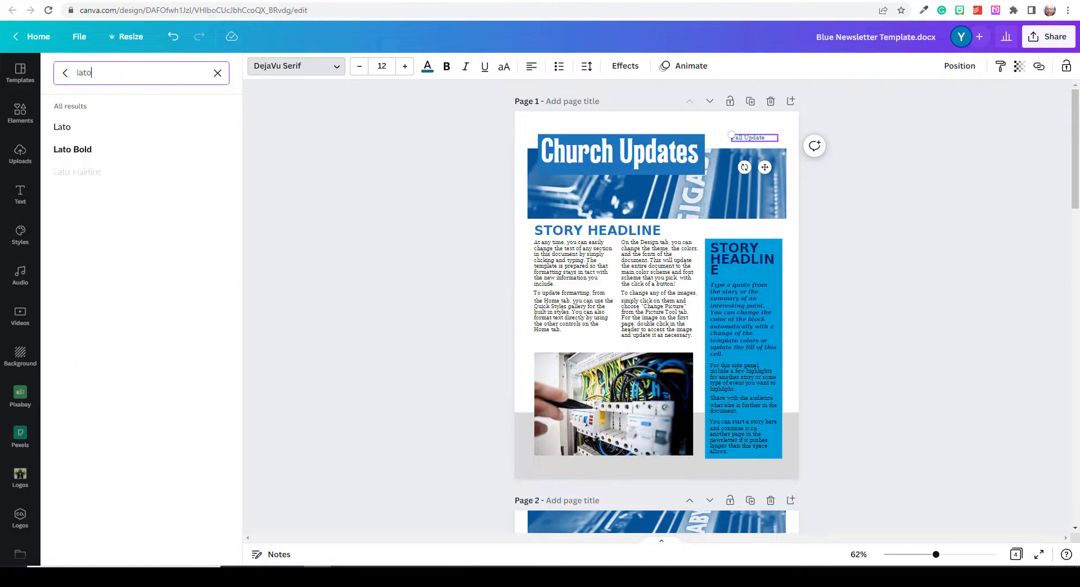
left_click(78, 151)
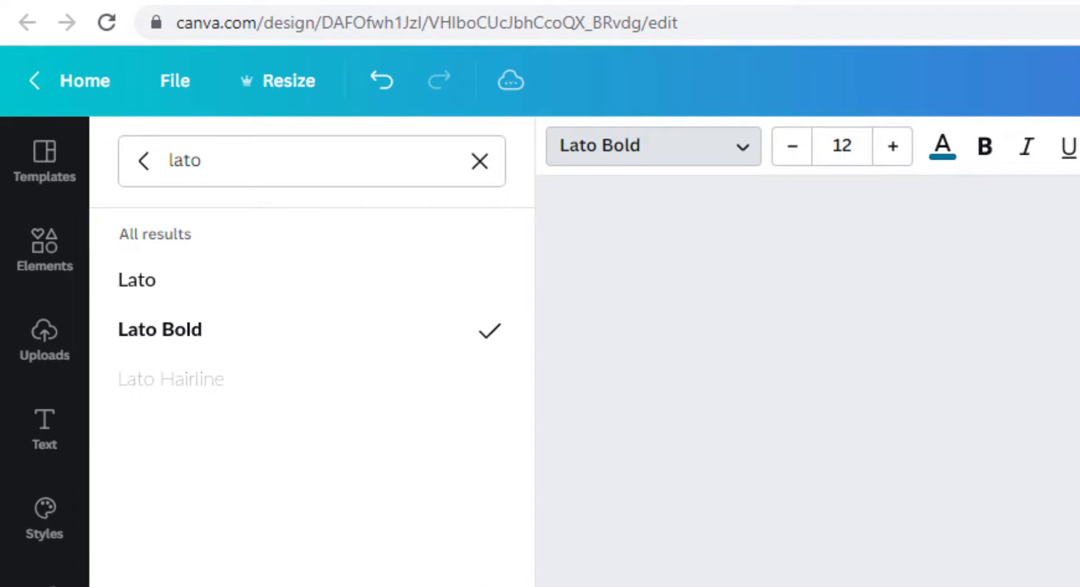
- Set the "Fall Update" font size to 20 and adjust its text box so the words fit on one line
left_click(889, 151)
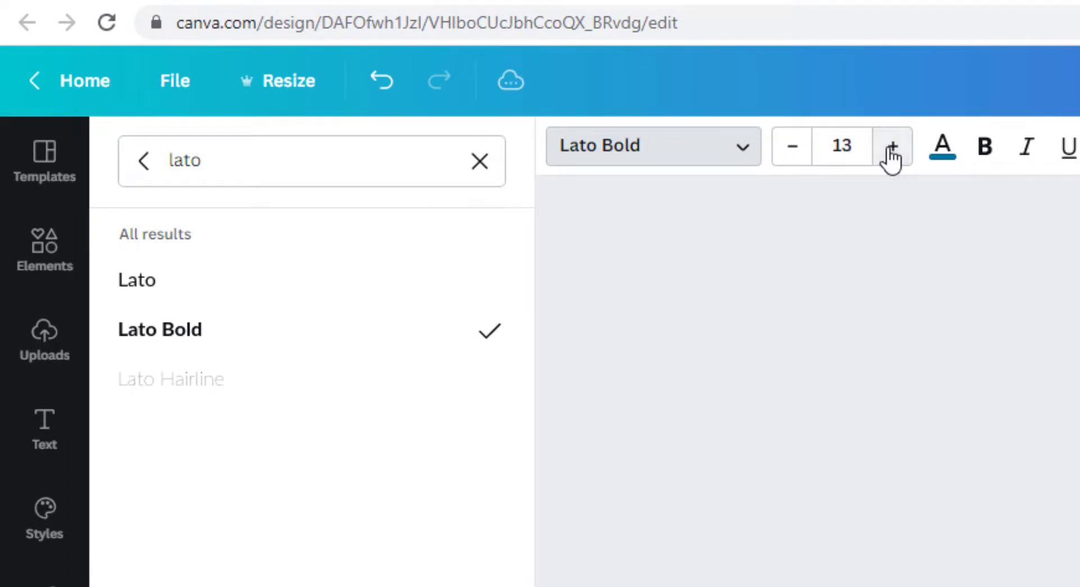
left_click(888, 151)
left_click(888, 151)
left_click(889, 151)
left_click(888, 151)
left_click(888, 151)
left_click(891, 147)
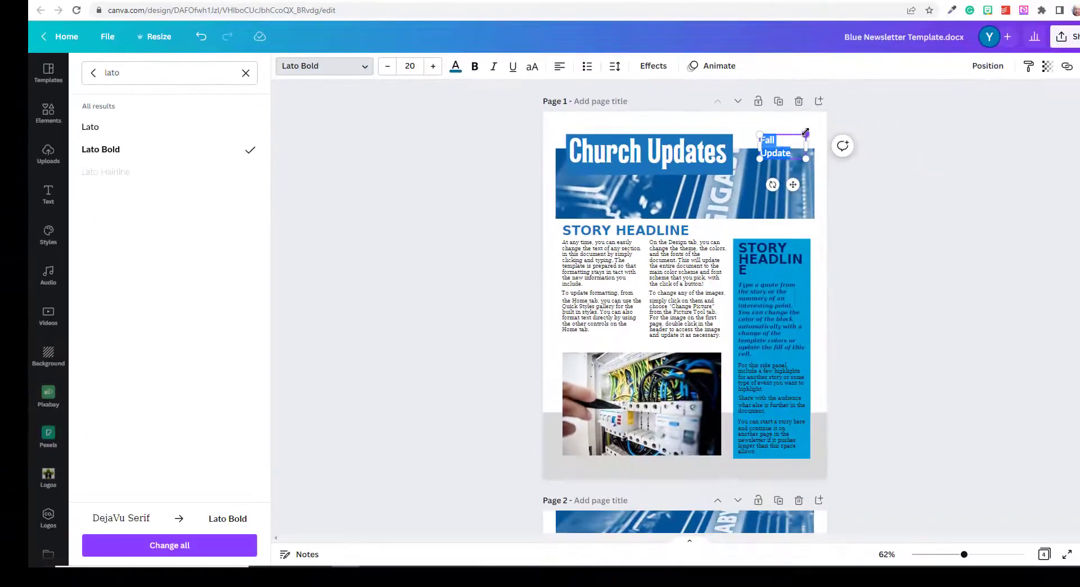
left_click_drag(807, 135, 815, 135)
left_click(799, 201)
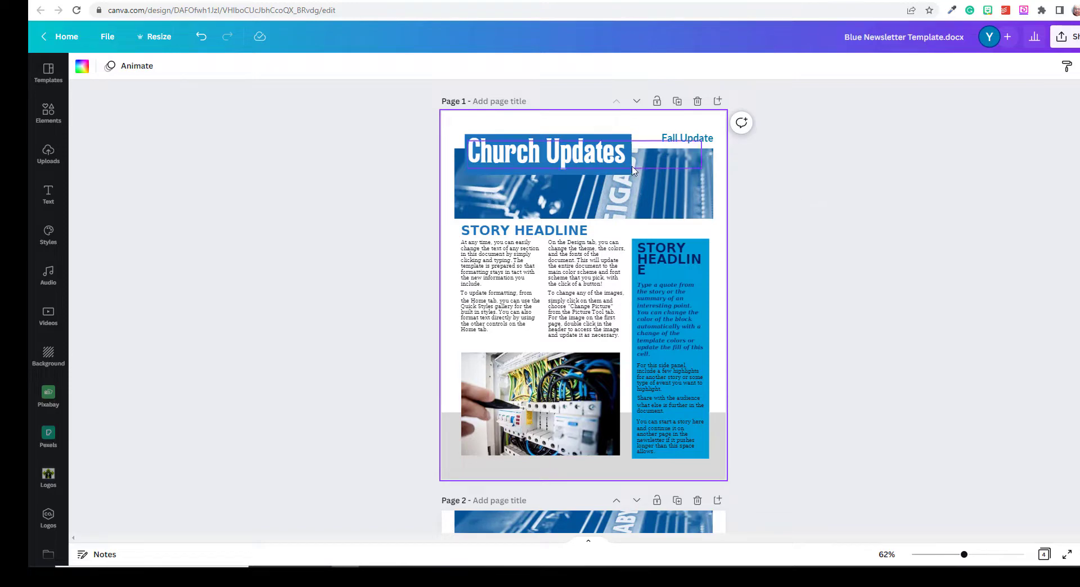
- Search Pixabay for "Fall" images and look through the results for a photo to use in the page 1 header
left_click(674, 198)
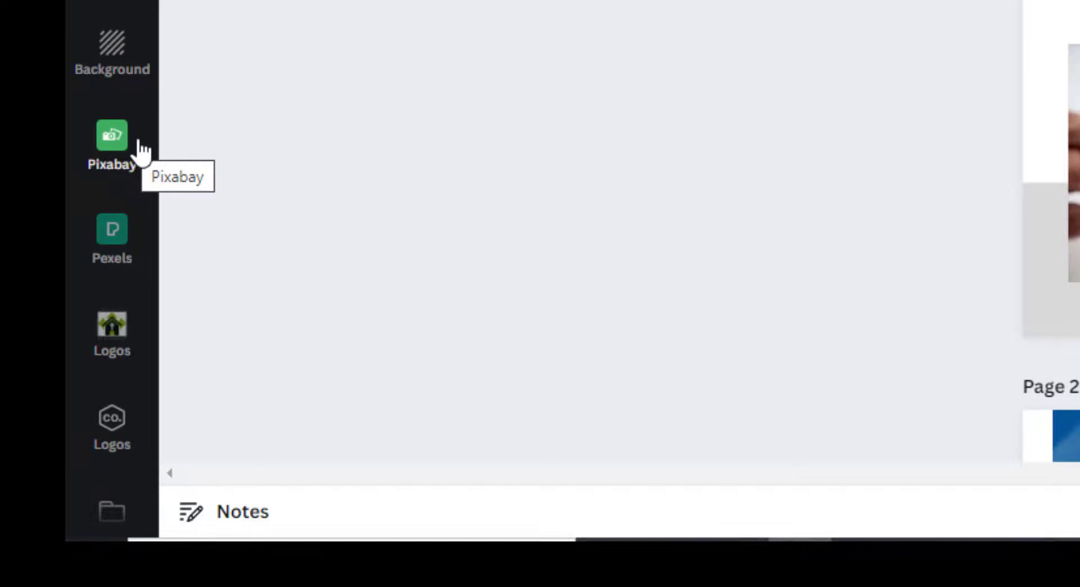
left_click(108, 153)
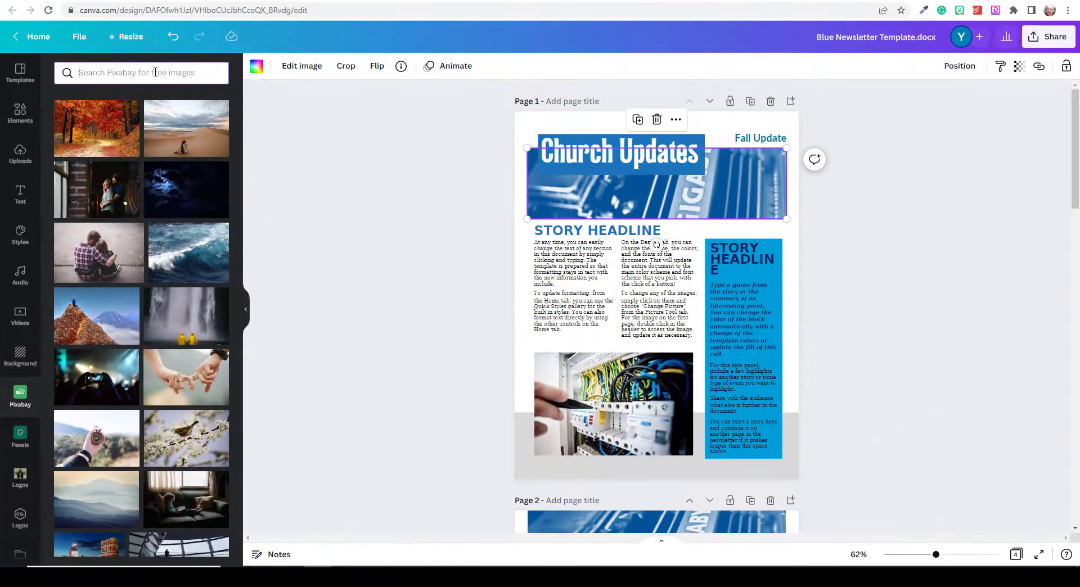
left_click(156, 72)
type("Fall")
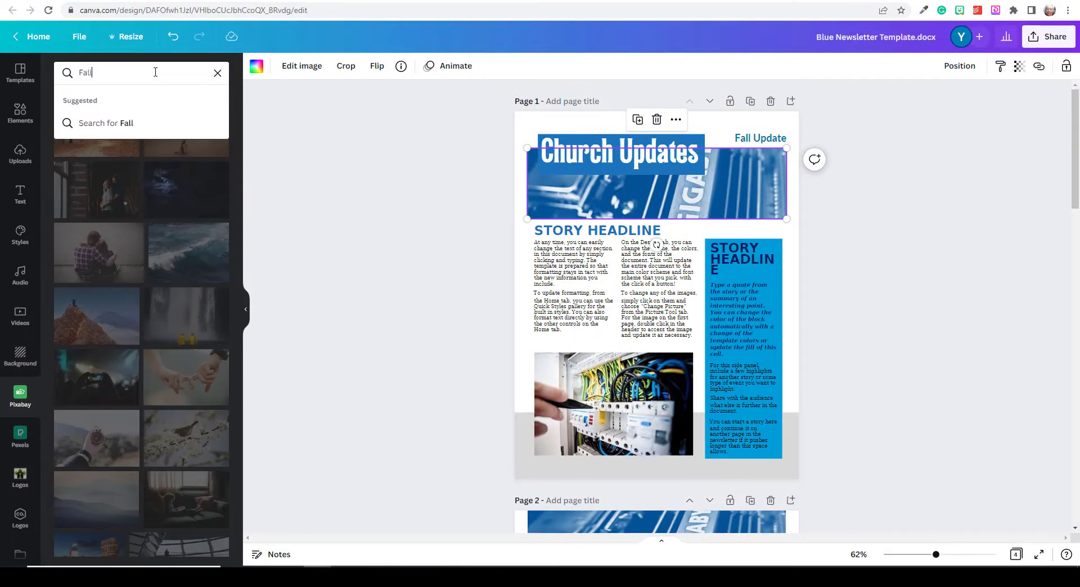
key("Return")
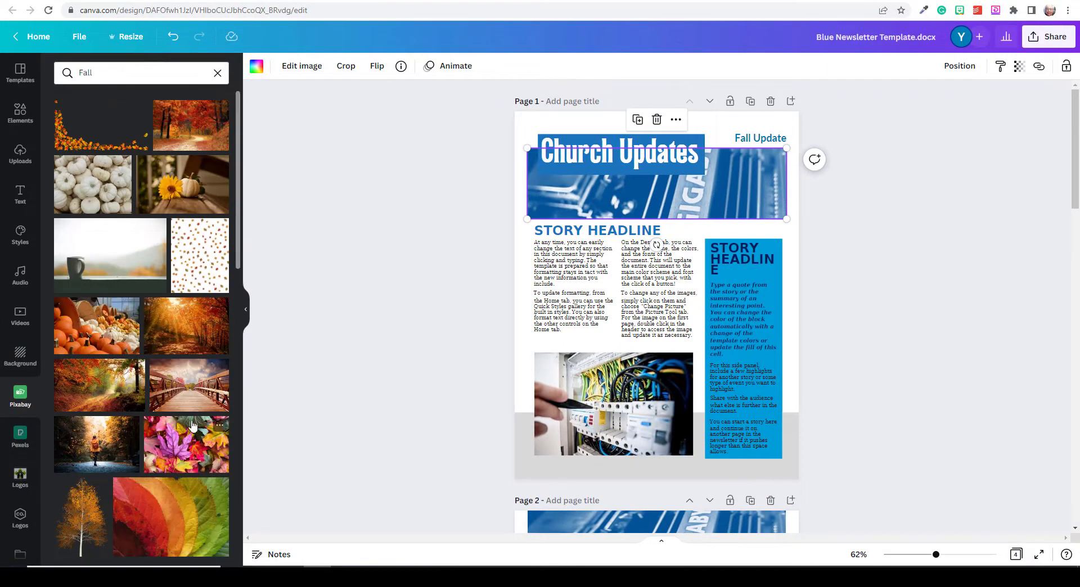
scroll(166, 393, "down", 3)
scroll(130, 392, "down", 10)
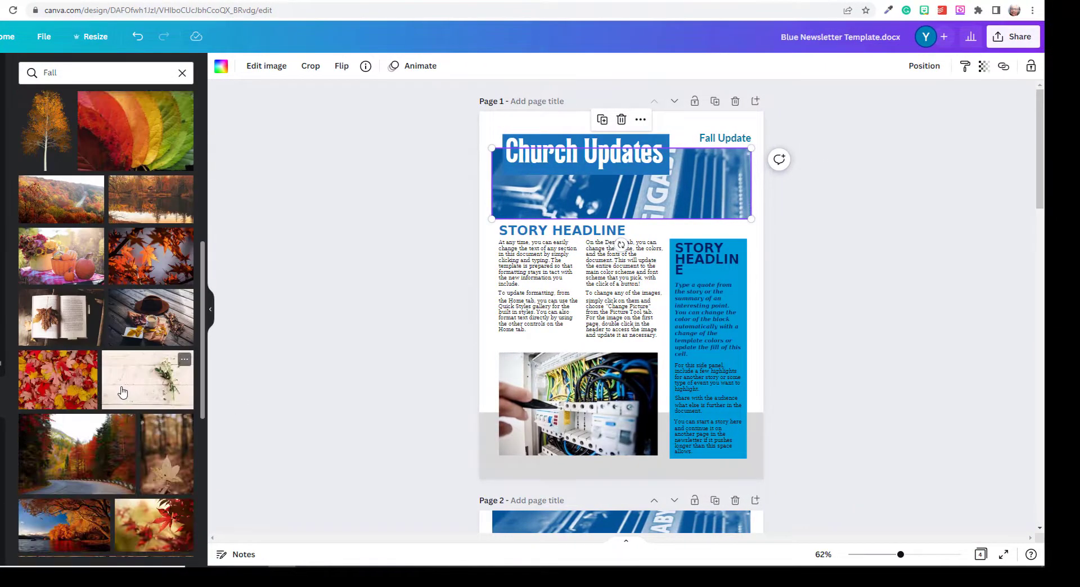
scroll(108, 400, "down", 5)
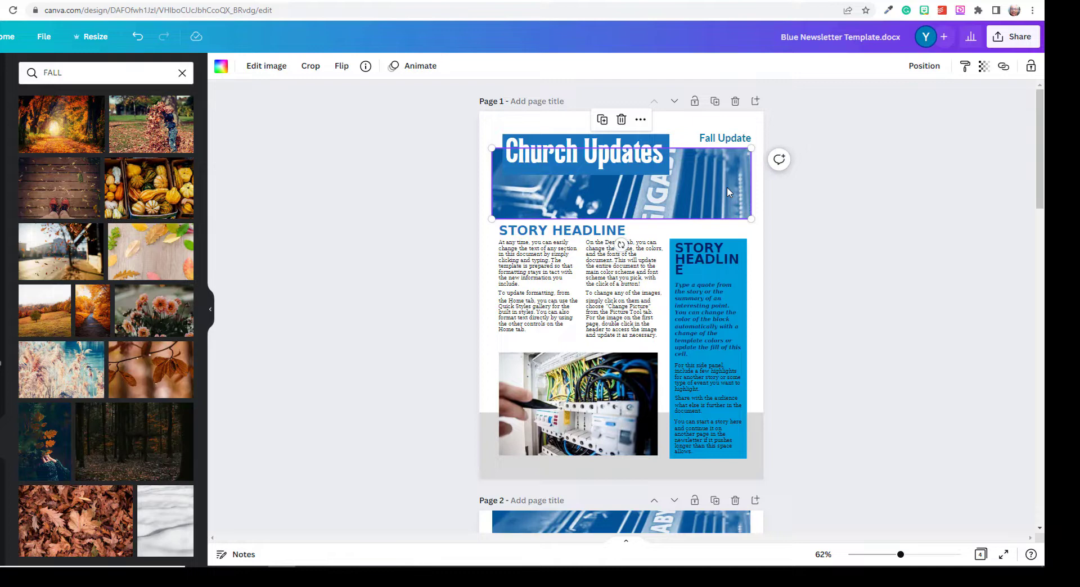
- Remove the blue circuit picture from the page 1 header frame and fill it with the red maple leaves photo
key("ctrl+z")
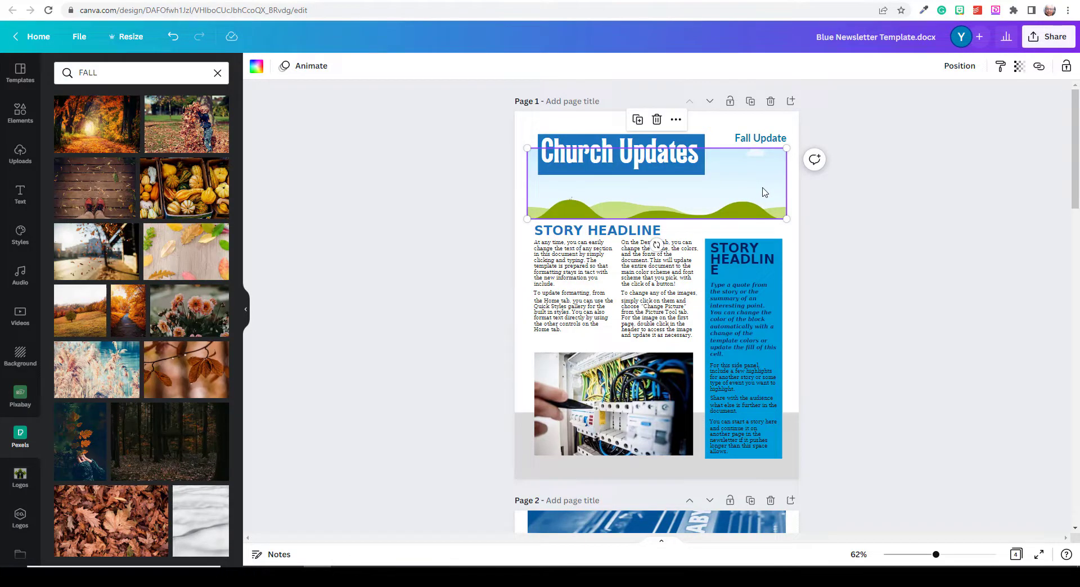
left_click(20, 397)
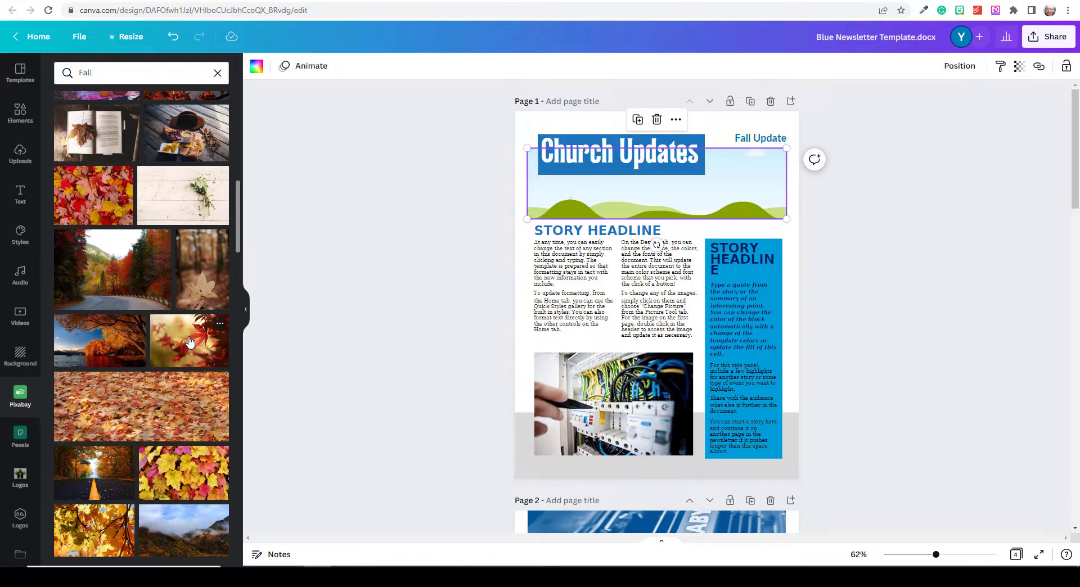
left_click(189, 342)
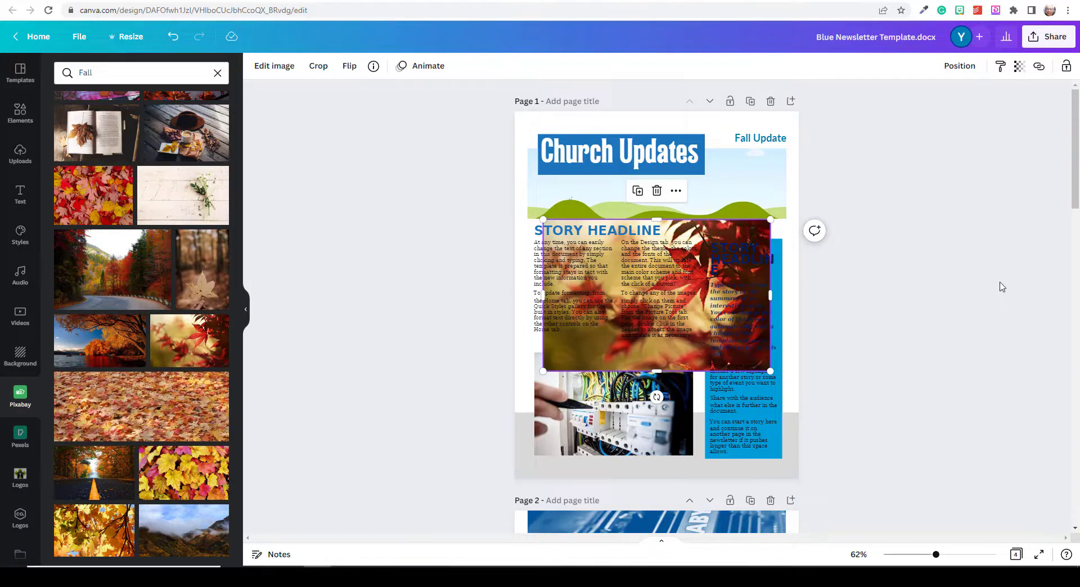
left_click_drag(741, 229, 732, 183)
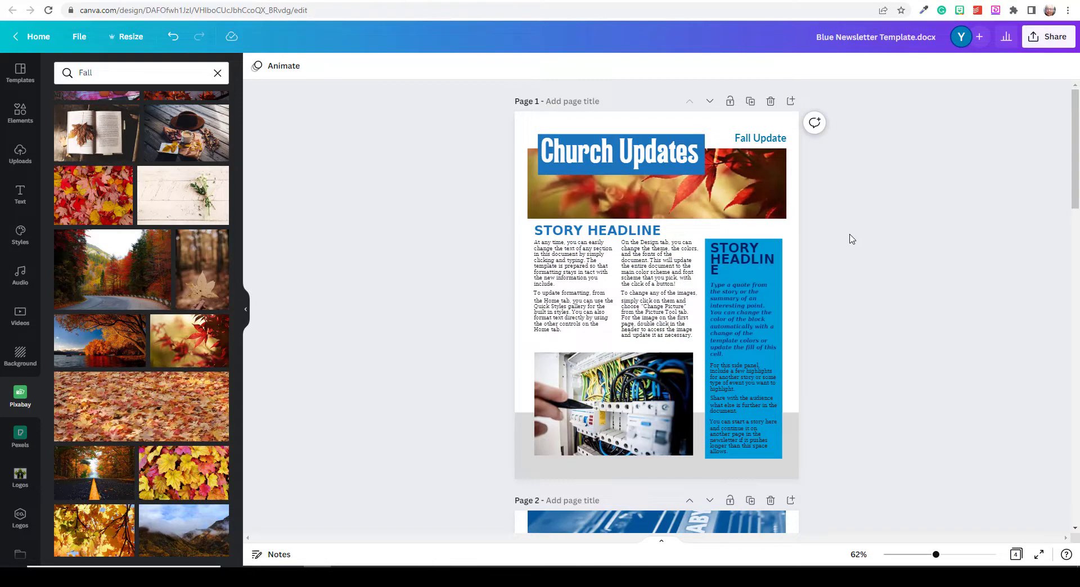
- Reposition the maple leaves photo inside the header frame so the red leaves show beside and below the title block
double_click(751, 181)
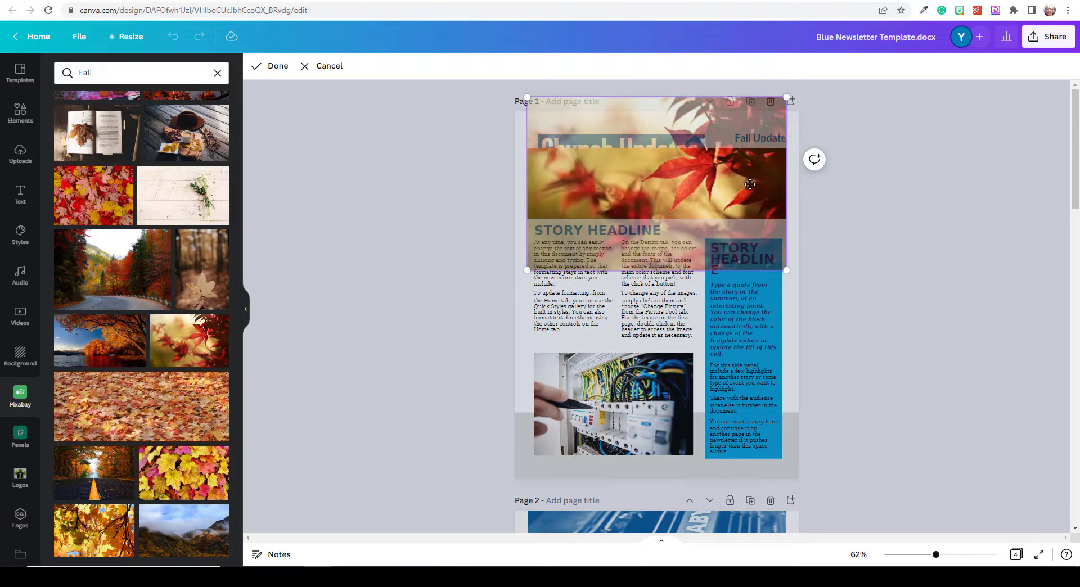
left_click_drag(750, 184, 756, 152)
left_click(868, 221)
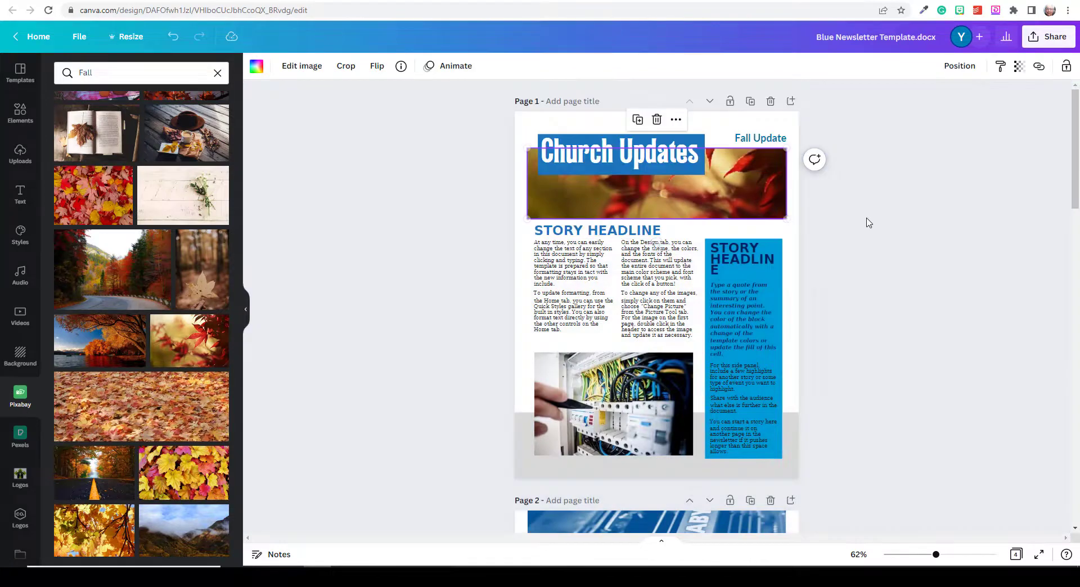
double_click(745, 196)
left_click_drag(744, 196, 745, 248)
left_click(873, 255)
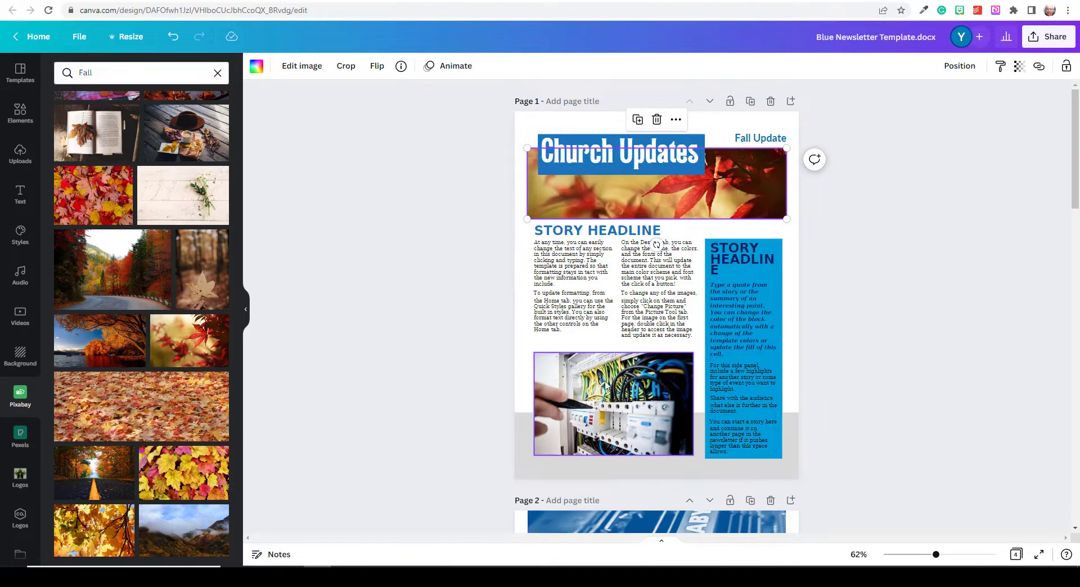
- Replace the electrical panel picture on page 1 with the Pixabay photo of a person walking along a sunlit path
left_click(602, 416)
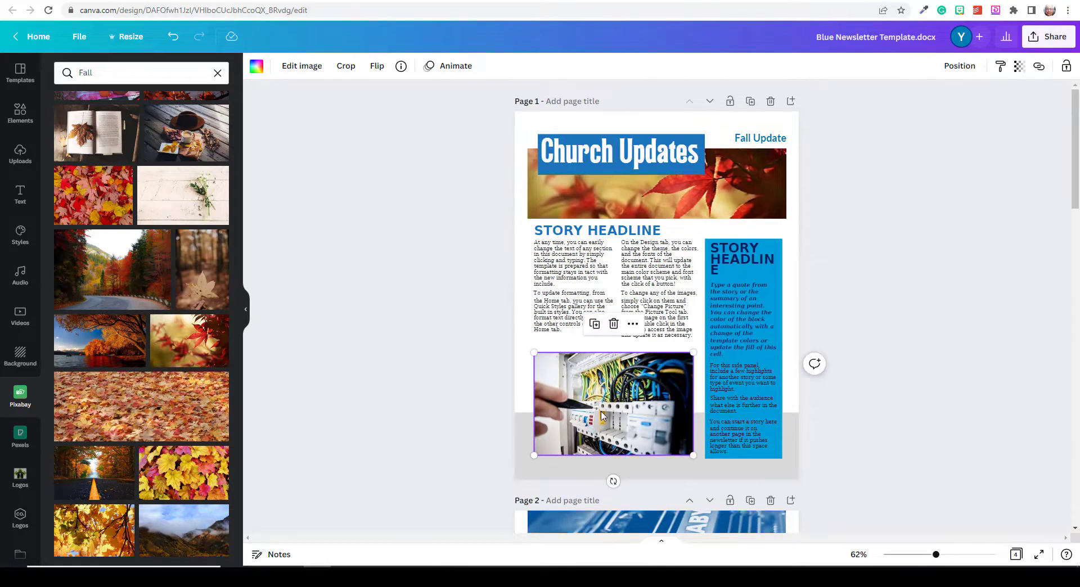
key("ctrl+z")
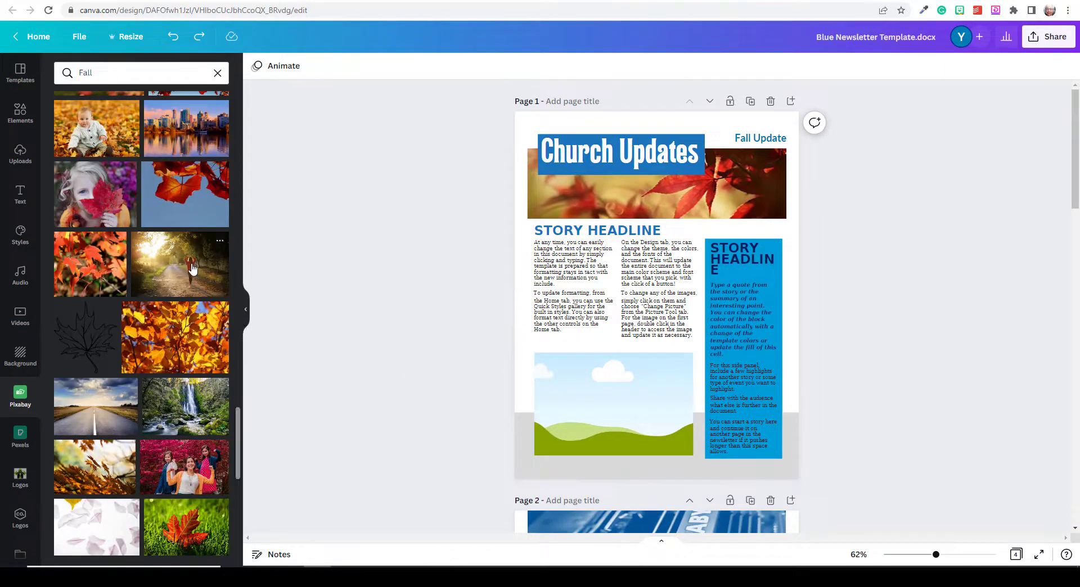
left_click(157, 267)
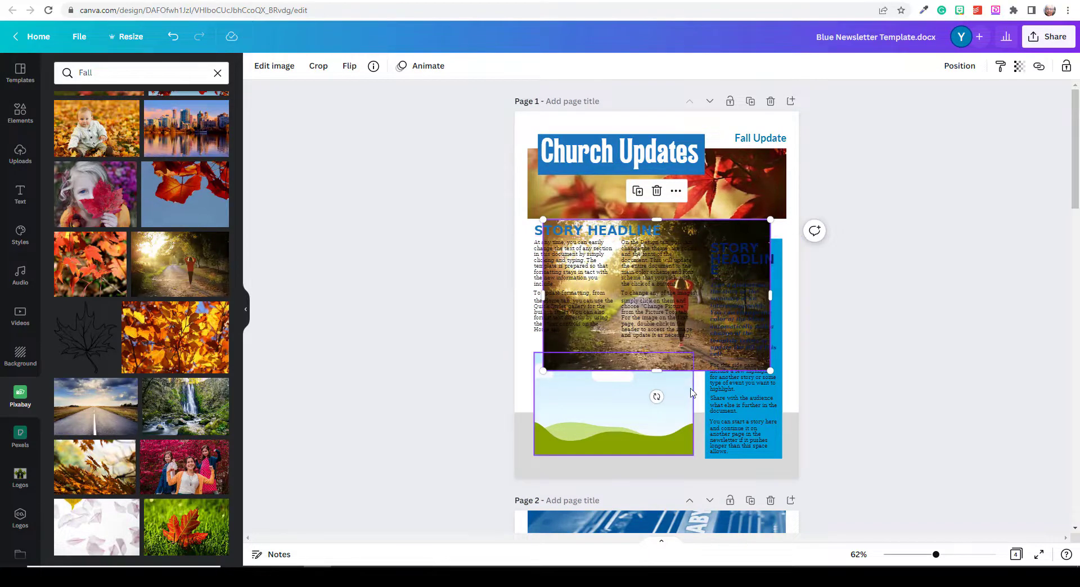
left_click_drag(695, 364, 666, 404)
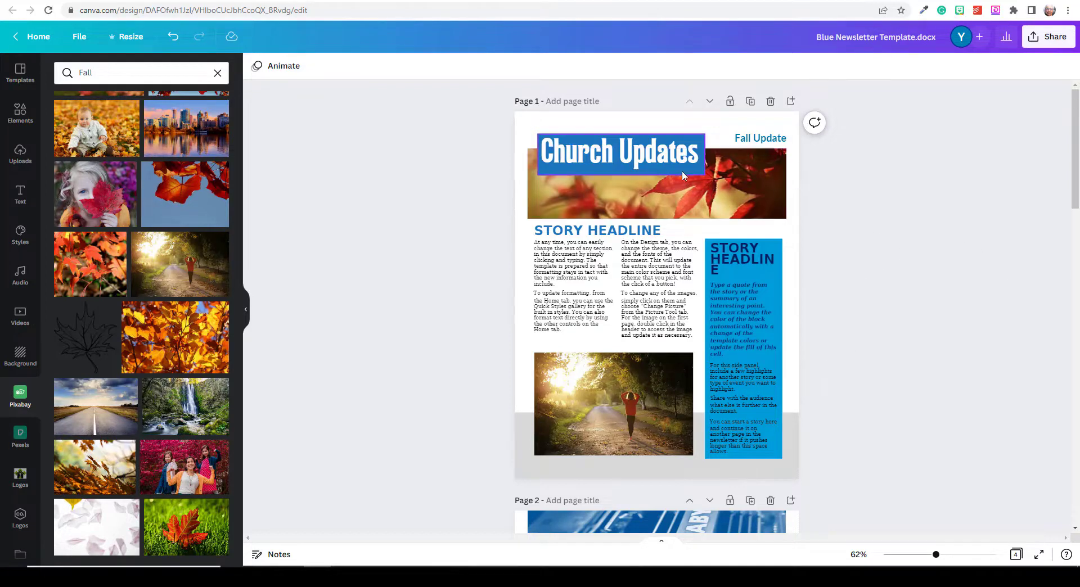
- Recolor the block behind the "Church Updates" title with the brick red photo color from the maple leaves picture
left_click(701, 140)
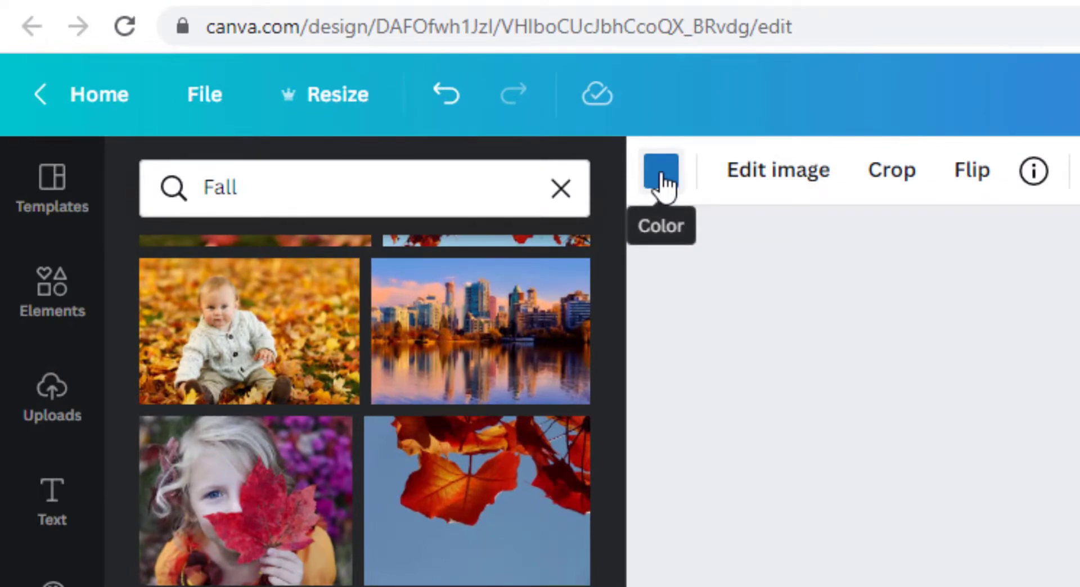
left_click(663, 180)
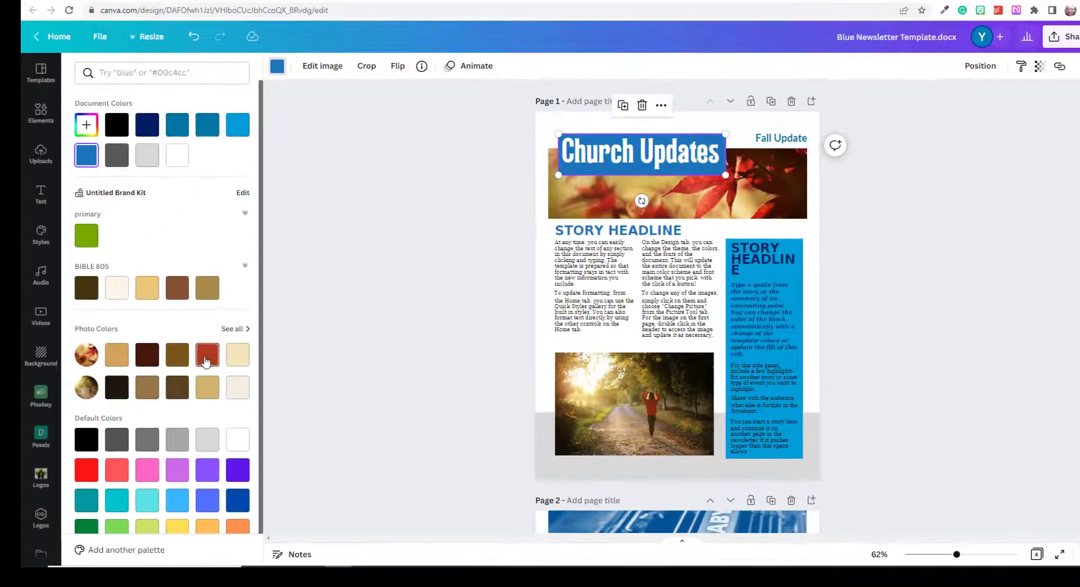
left_click(206, 361)
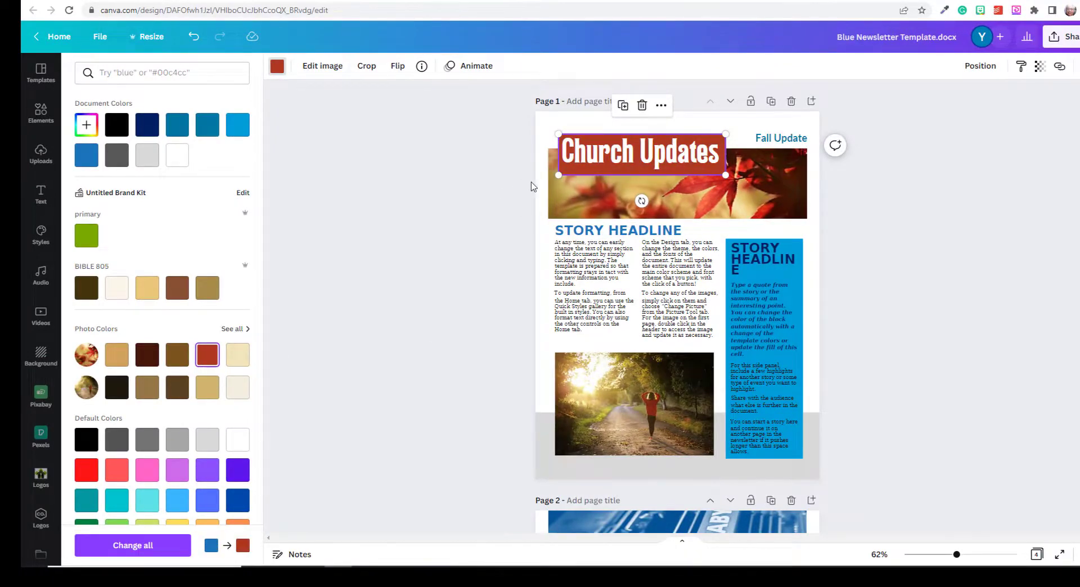
left_click(534, 183)
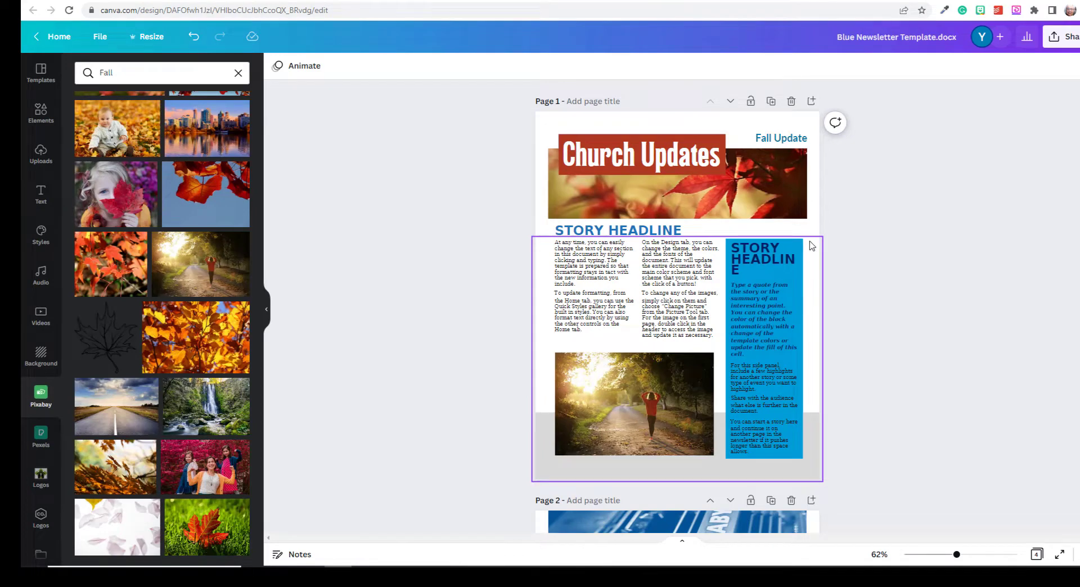
- Recolor the page 1 sidebar with the tan photo color and the gray bottom band with the pale cream photo color
left_click(810, 242)
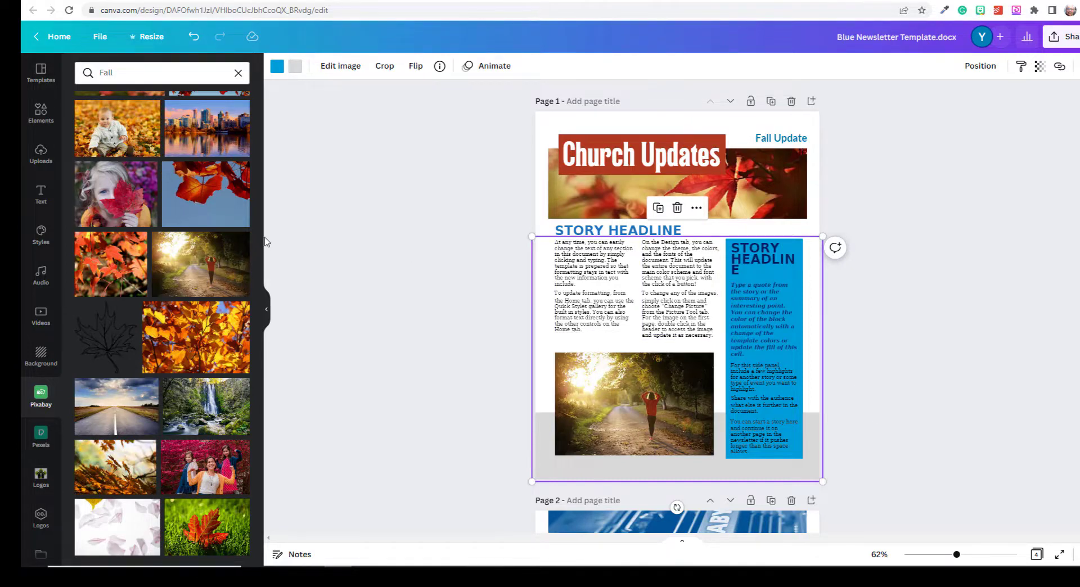
left_click(278, 67)
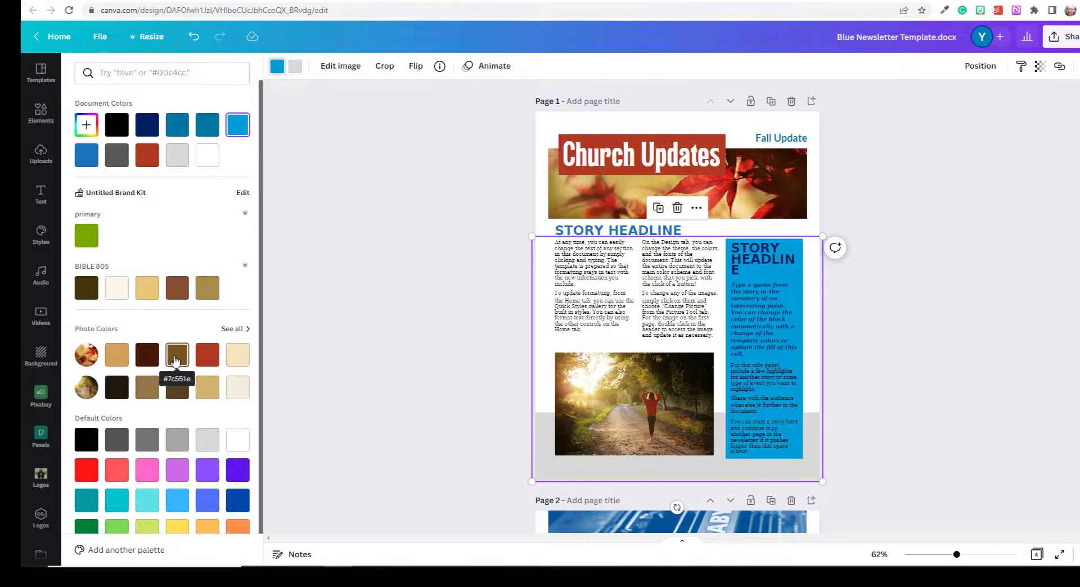
left_click(204, 389)
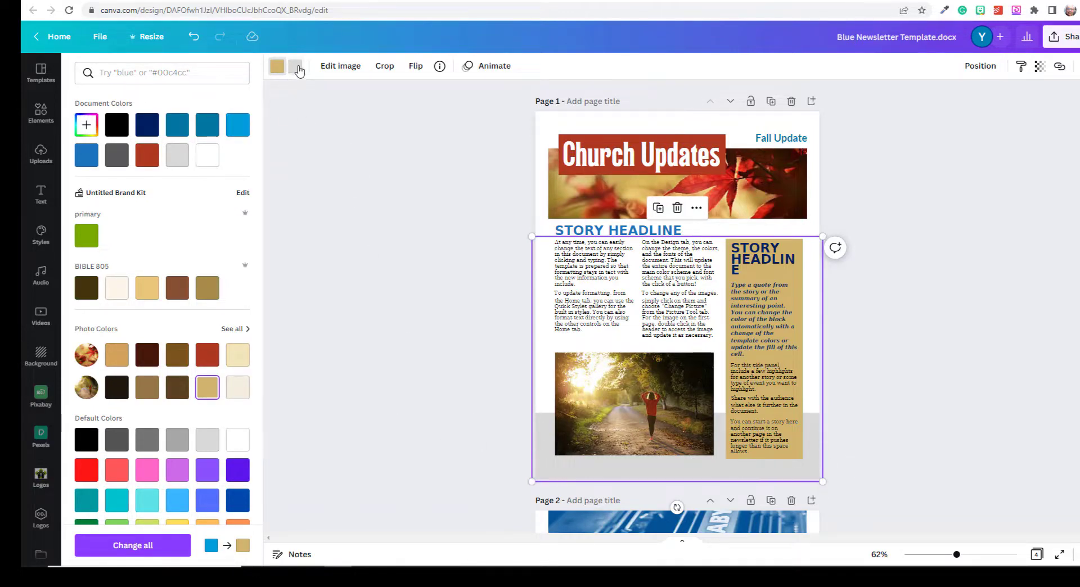
left_click(296, 67)
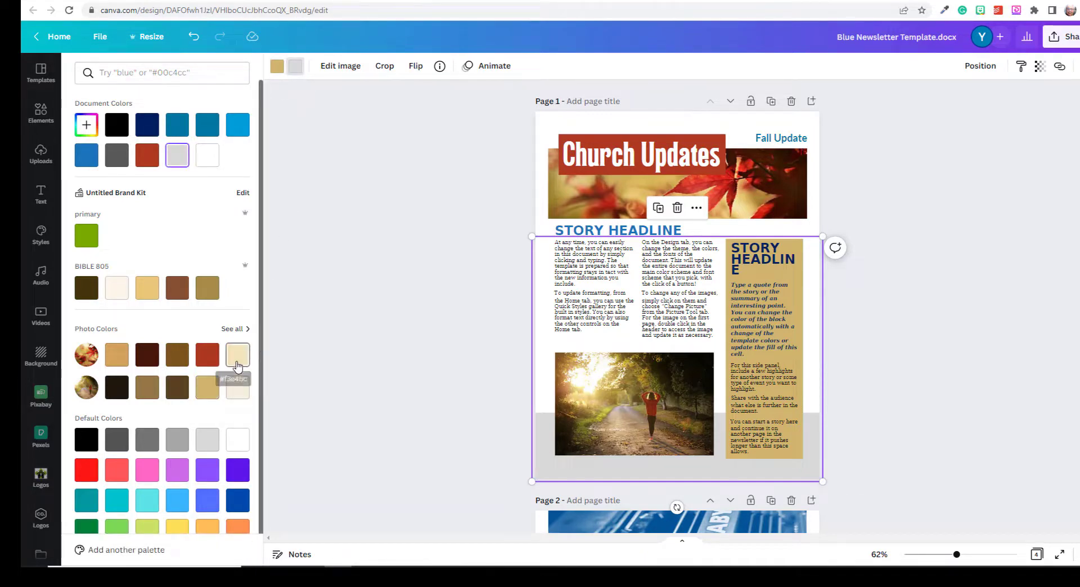
left_click(236, 360)
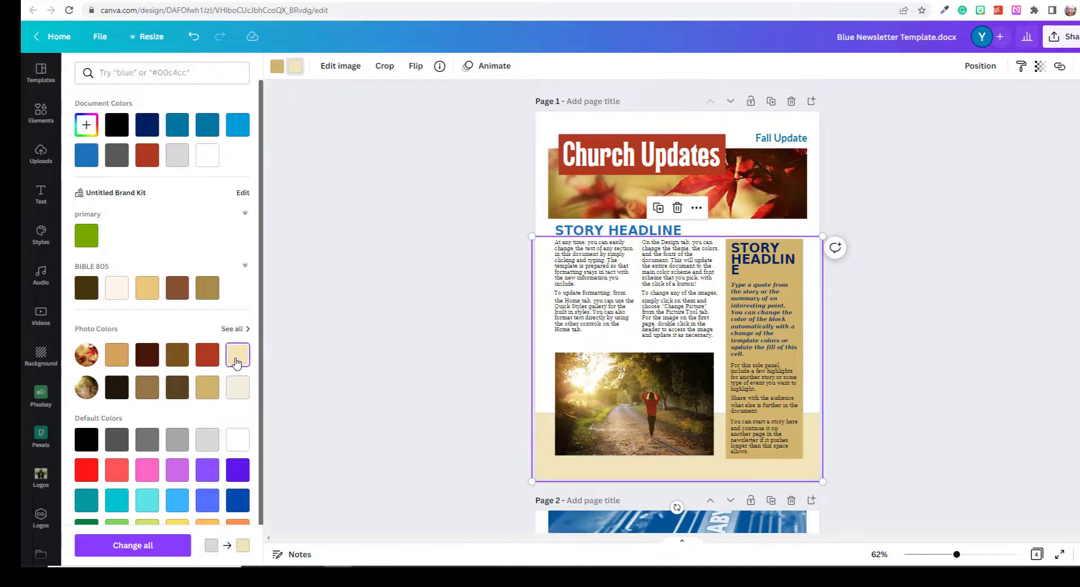
key("Escape")
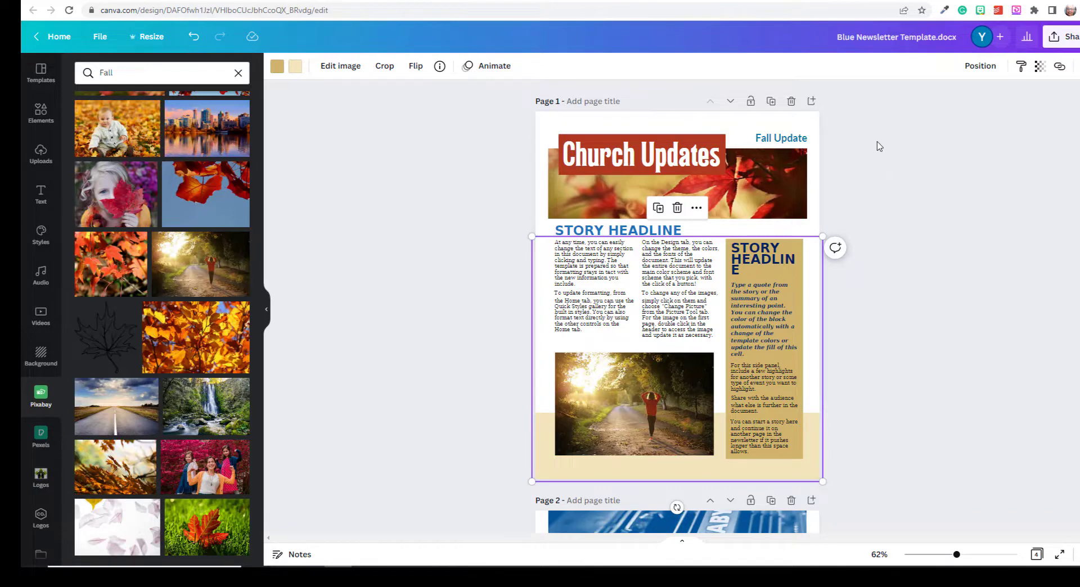
- Set the "Fall Update" text color to the dark brown photo color #46170a
left_click(780, 142)
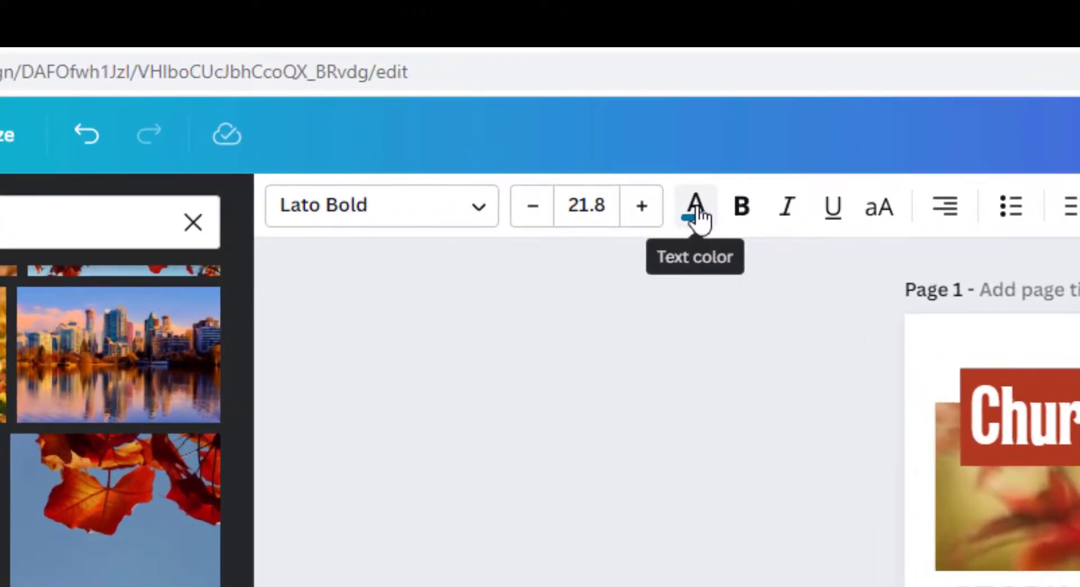
left_click(697, 216)
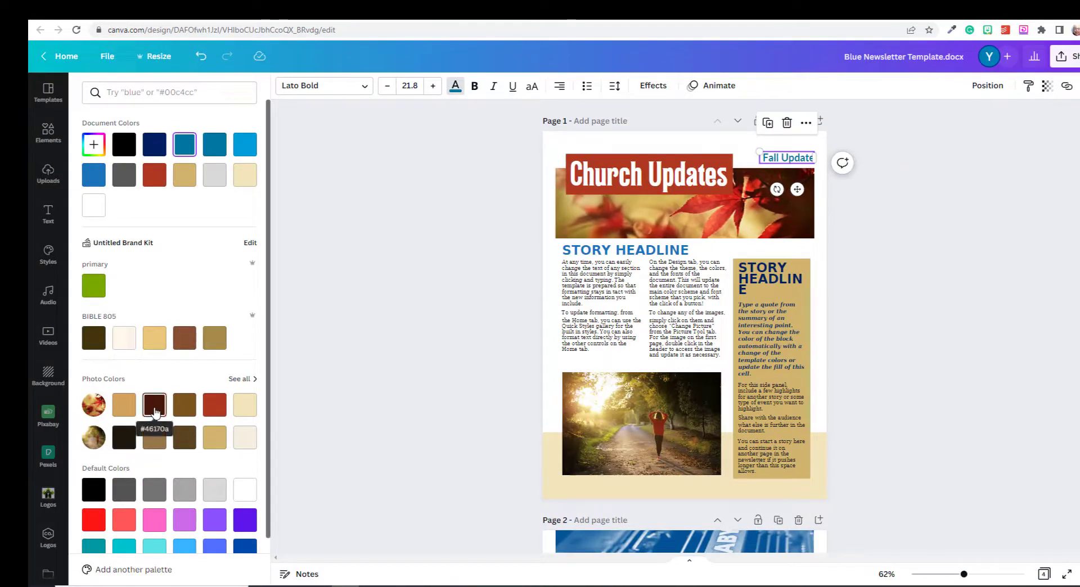
left_click(155, 405)
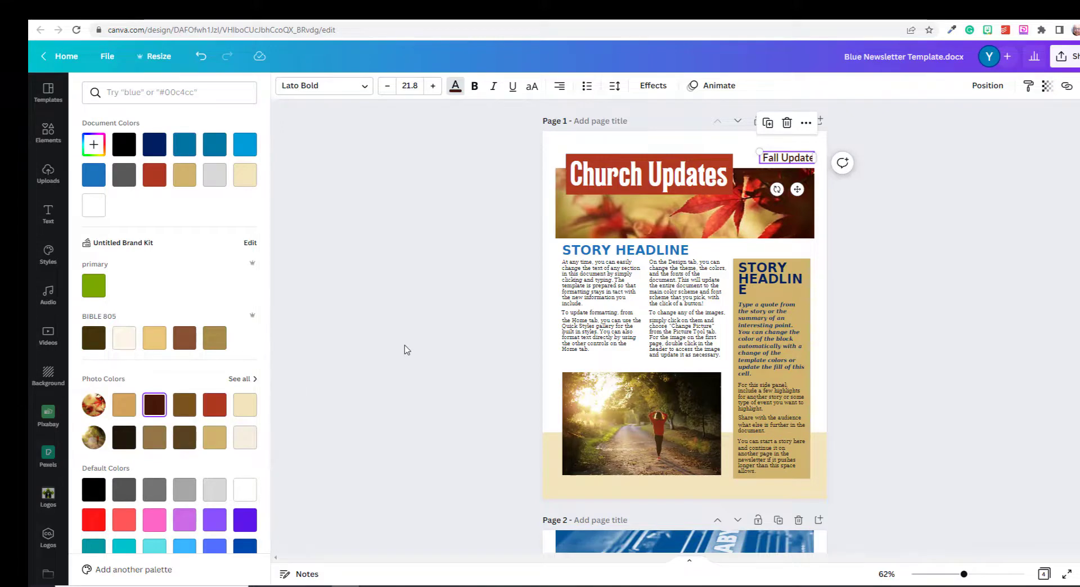
key("Escape")
left_click(925, 252)
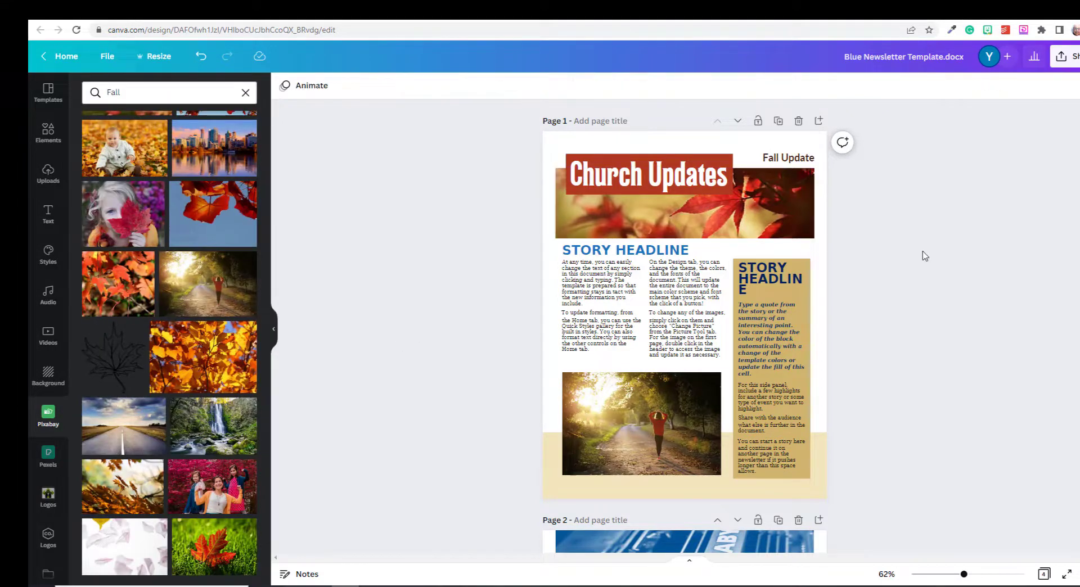
- Set the main "STORY HEADLINE" text above the two article columns to the dark brown photo color #46170a
left_click(641, 253)
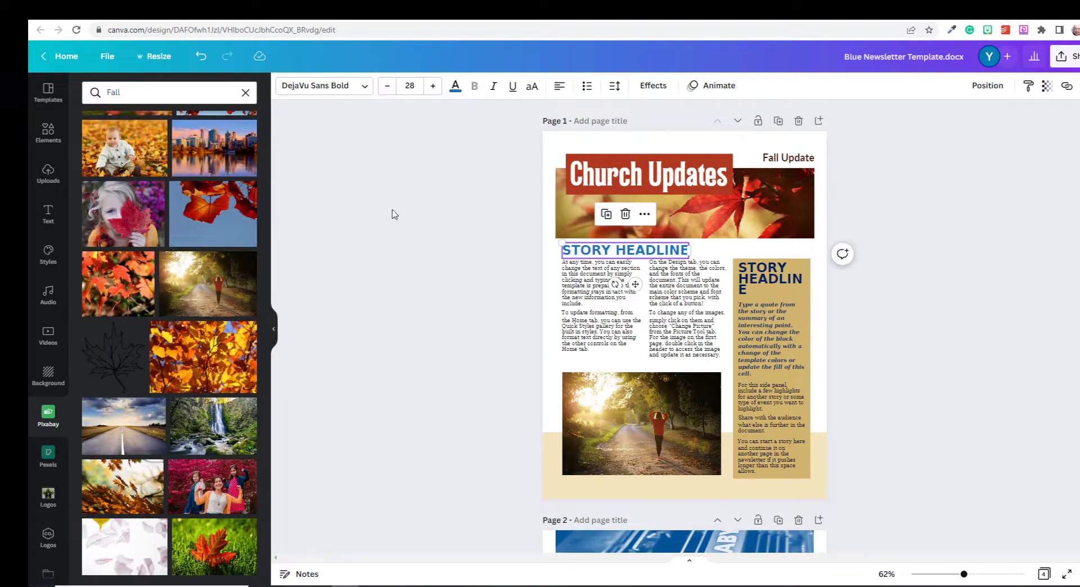
left_click(453, 93)
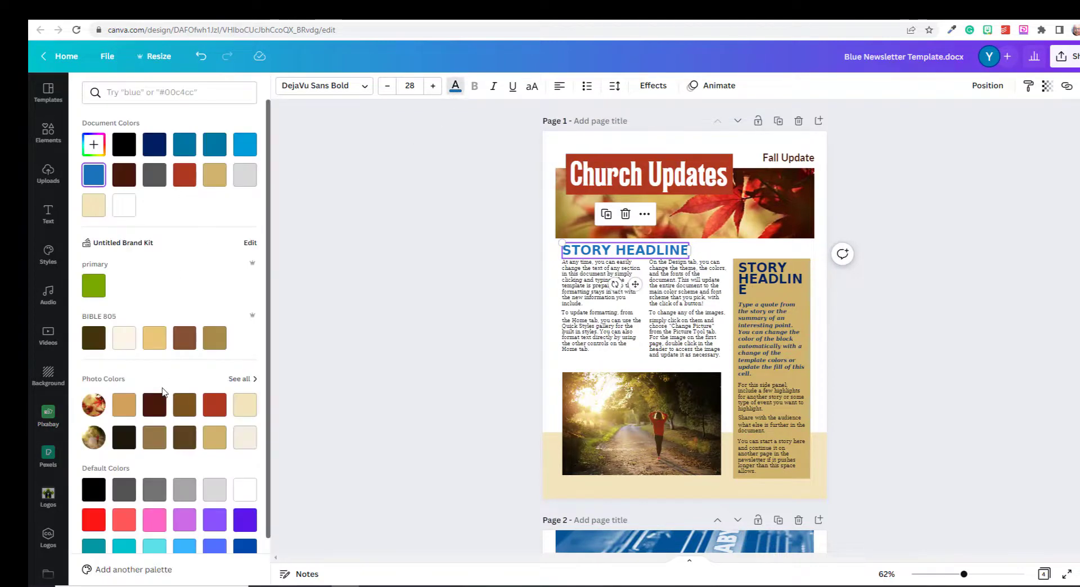
left_click(152, 406)
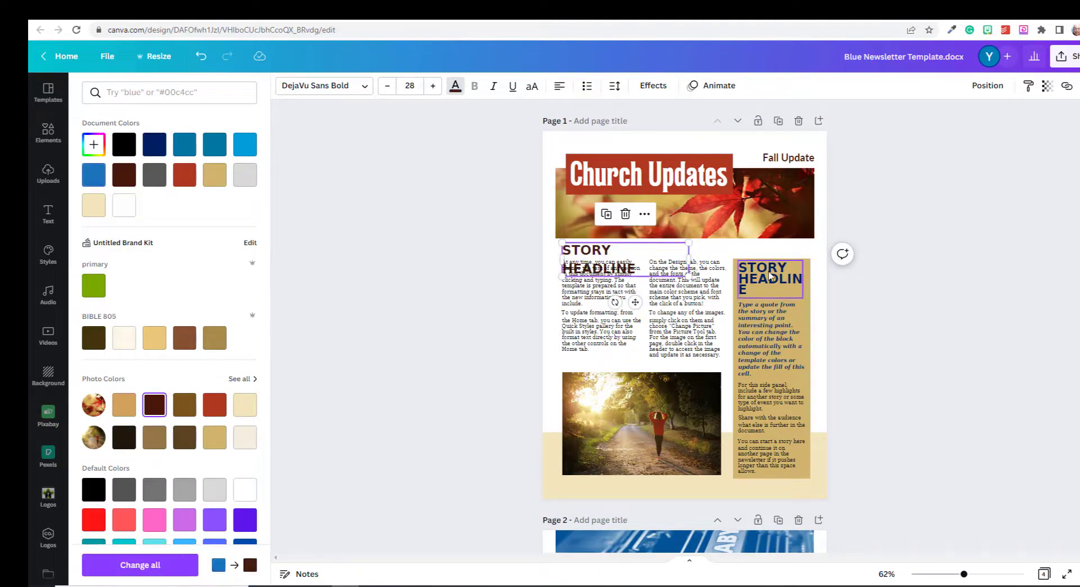
left_click(770, 278)
left_click(597, 265)
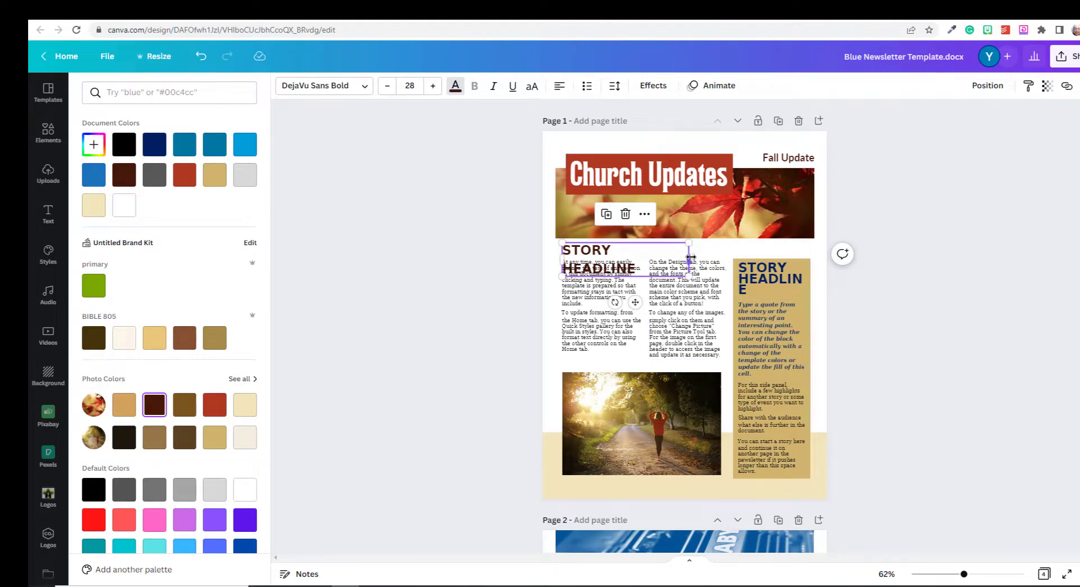
- Widen the main "STORY HEADLINE" text box so the heading above the article columns fits on one line
left_click_drag(690, 258, 716, 251)
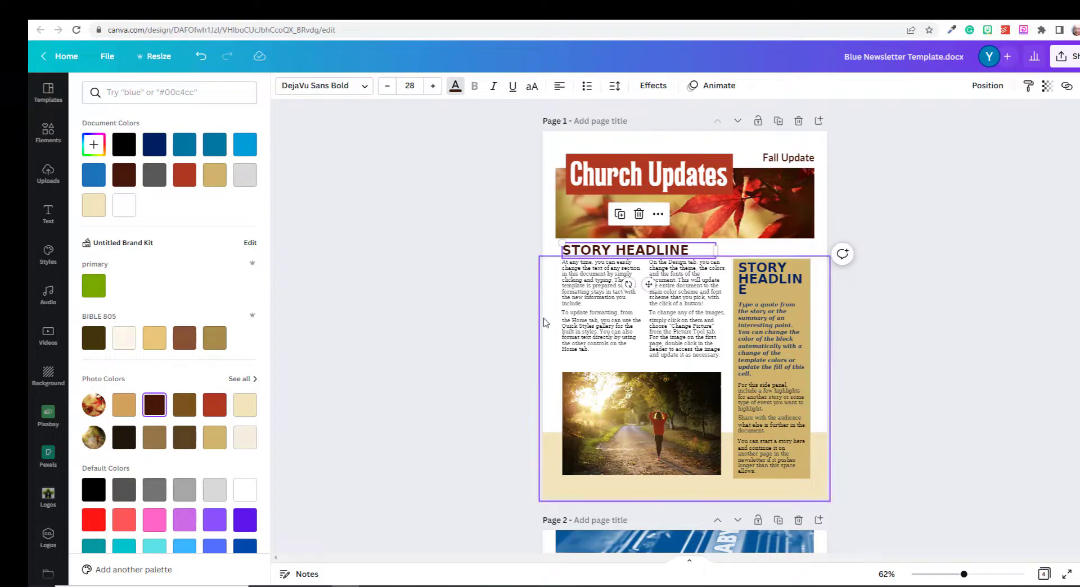
- Recolor the sidebar headline with the near-black photo color #1d180b and replace its text with "Fall Events"
left_click(771, 286)
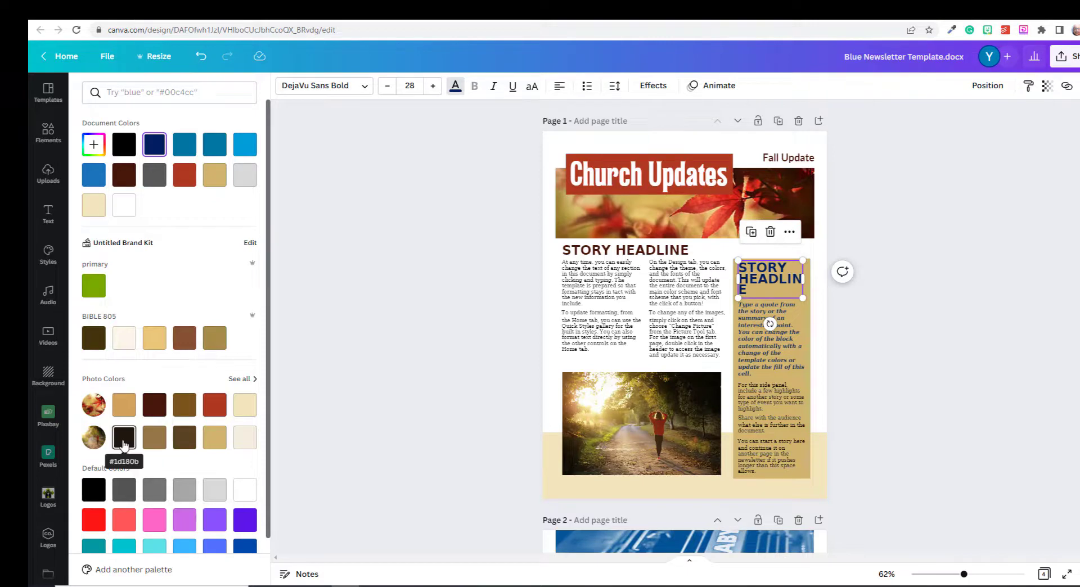
left_click(124, 438)
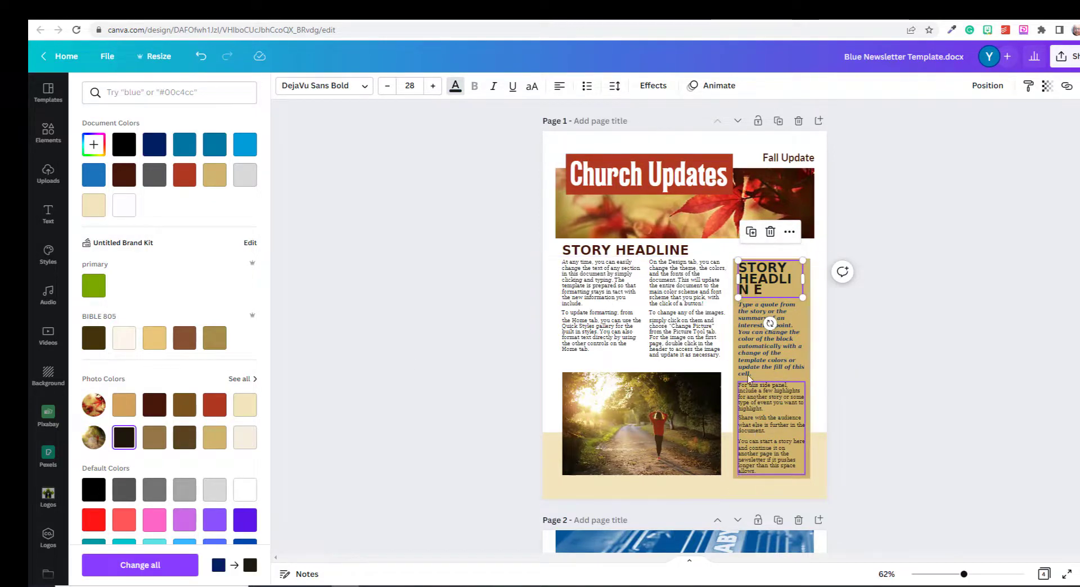
triple_click(767, 290)
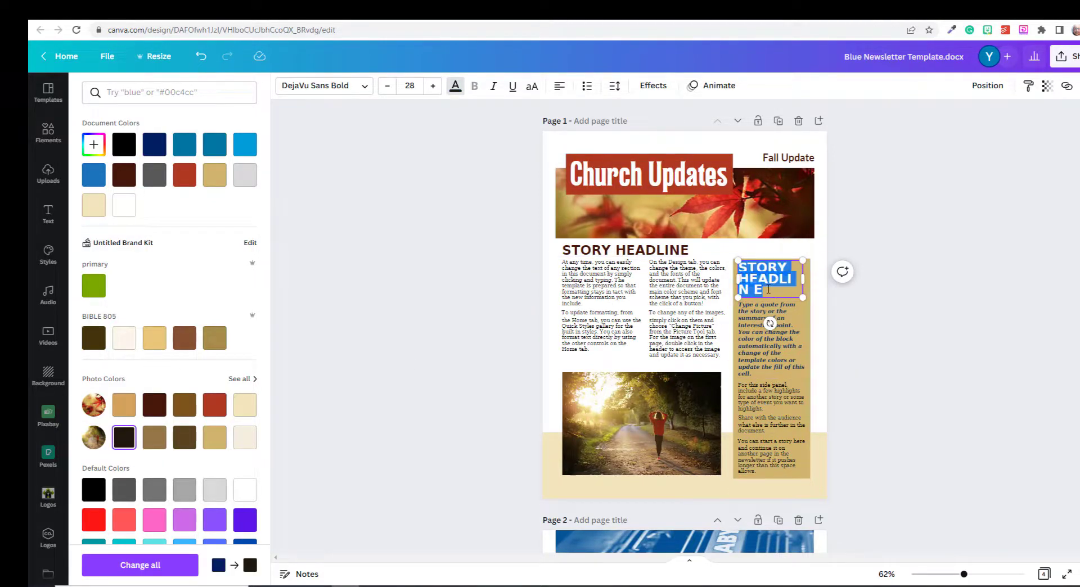
type("Fall Events")
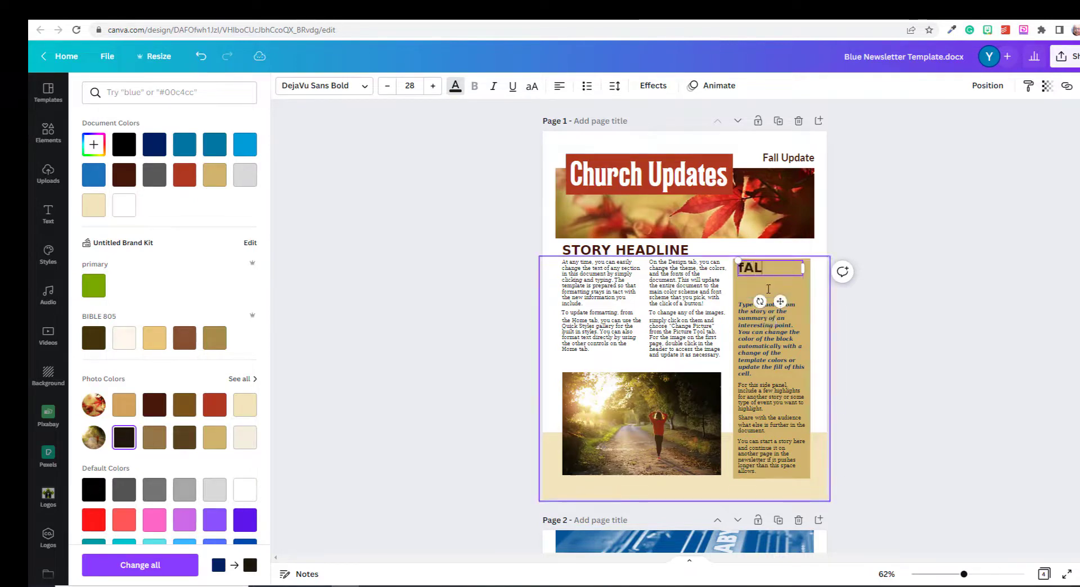
- Move the sidebar quote text up slightly under "Fall Events" and delete the separate text block below it
left_click(773, 336)
left_click_drag(773, 335, 776, 327)
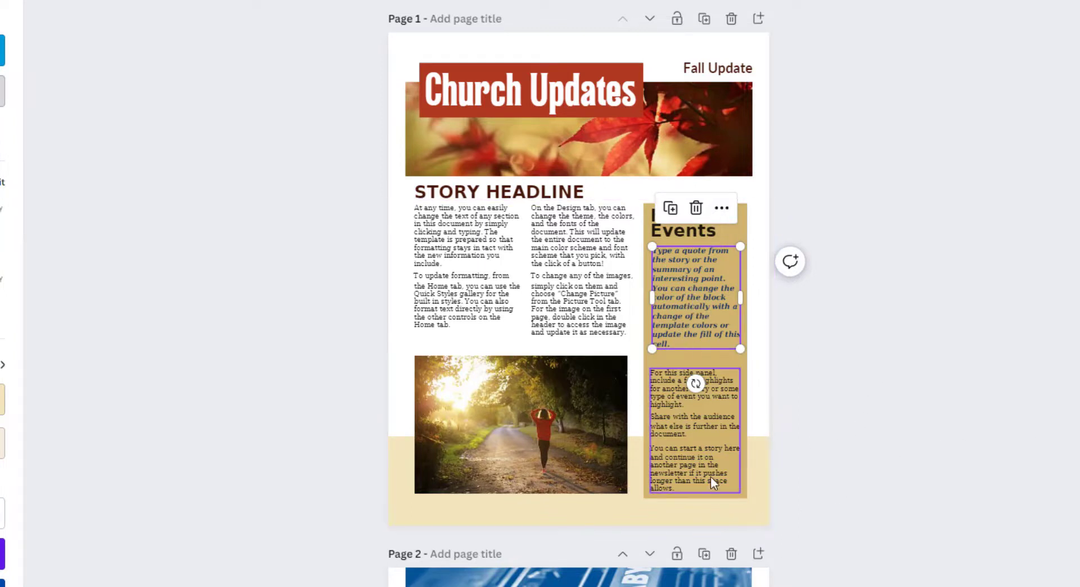
left_click(687, 462)
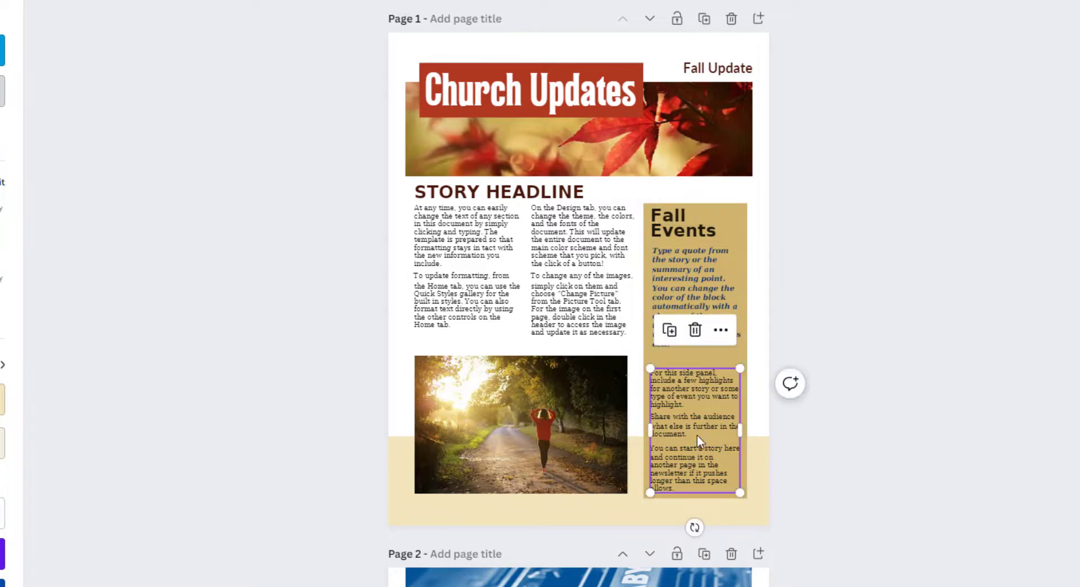
left_click(696, 331)
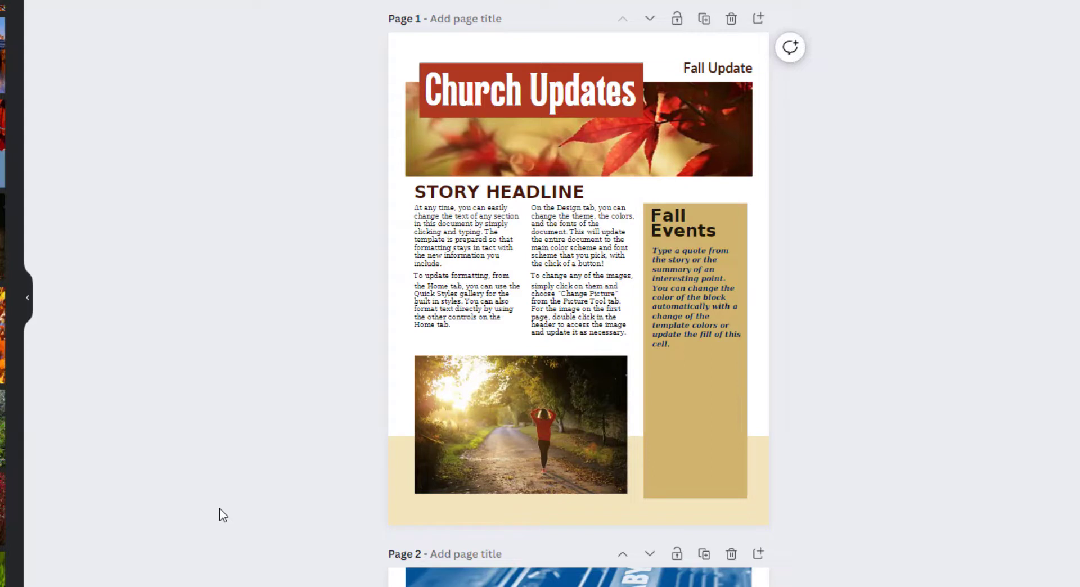
- Replace the sidebar quote with the "Lorem ipsum dolor sit amet" text, trimmed to end at "sagittis lacinia." so it fits the tan block
mouse_move(164, 586)
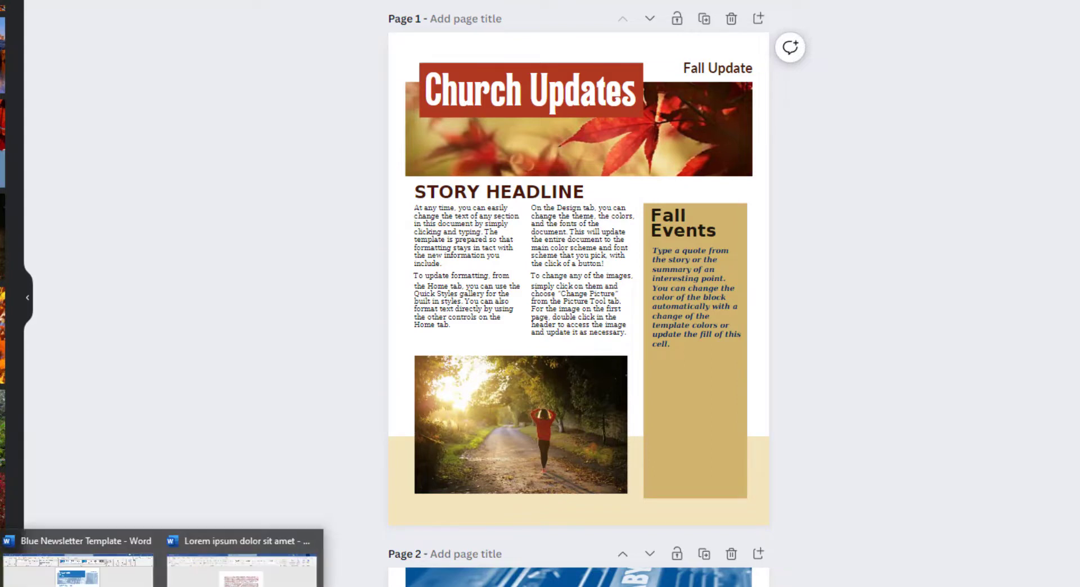
left_click(682, 313)
left_click(682, 313)
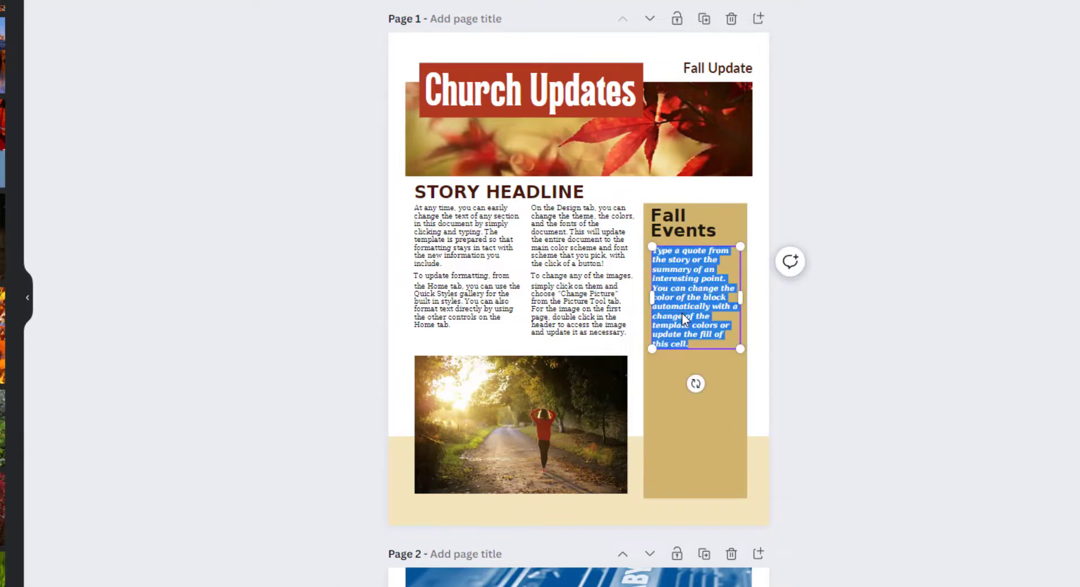
type("Lorem ipsum dolor sit amet, consectetur adipiscing elit. Curabitur quis lacus sapien. Nunc sollicitudin ipsum luctus vulputate blandit. Proin mattis tempus porttitor. Mauris tempus nulla velit, ut laoreet lacus tempus in. Curabitur rhoncus orci eget lorem suscipit porta. Suspendisse sed quam non dui fringilla mattis sit amet vel turpis. Nullam consectetur felis libero, eu malesuada lectus porttitor ut. Aenean id lectus at arcu sagittis lacinia. Fusce tempor, augue vel molestie vulputate, lectus massa tristique dui, sit amet porta odio odio vitae libero.")
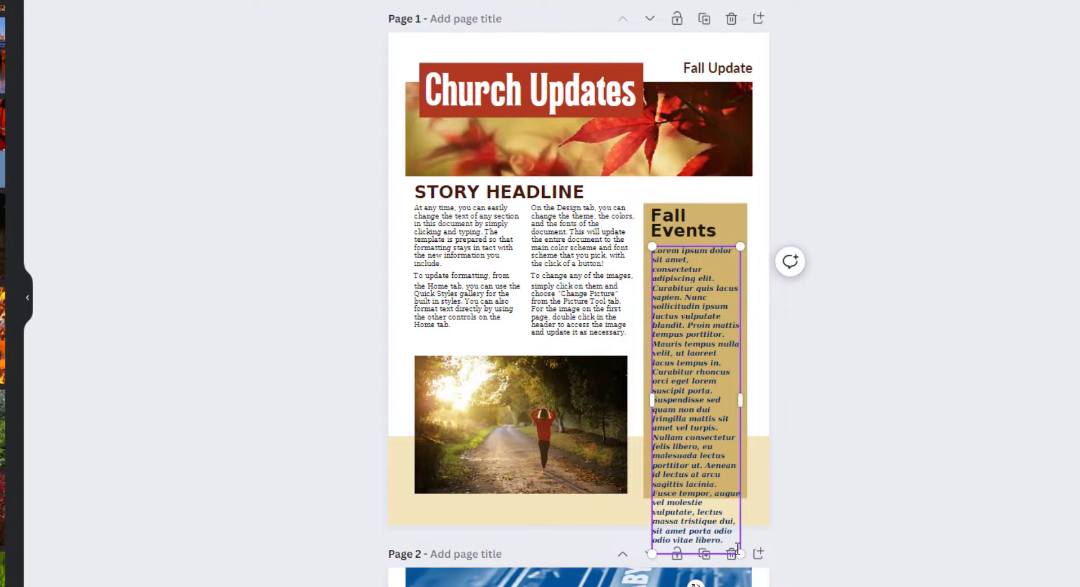
left_click_drag(724, 541, 651, 498)
key("BackSpace")
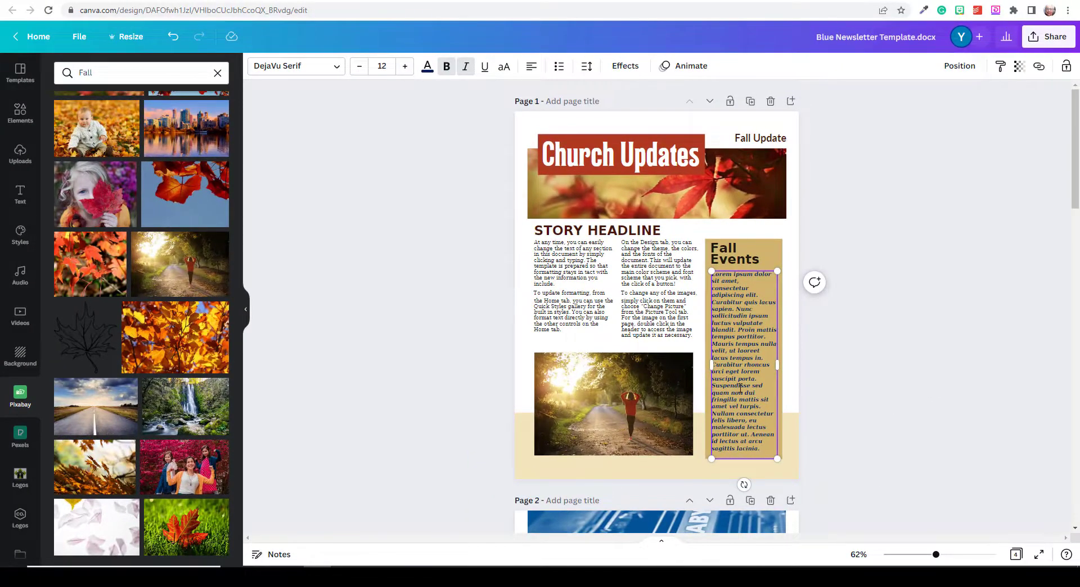
- Set all of the sidebar's lorem ipsum text to the near-black photo color from the forest road picture
key("ctrl+a")
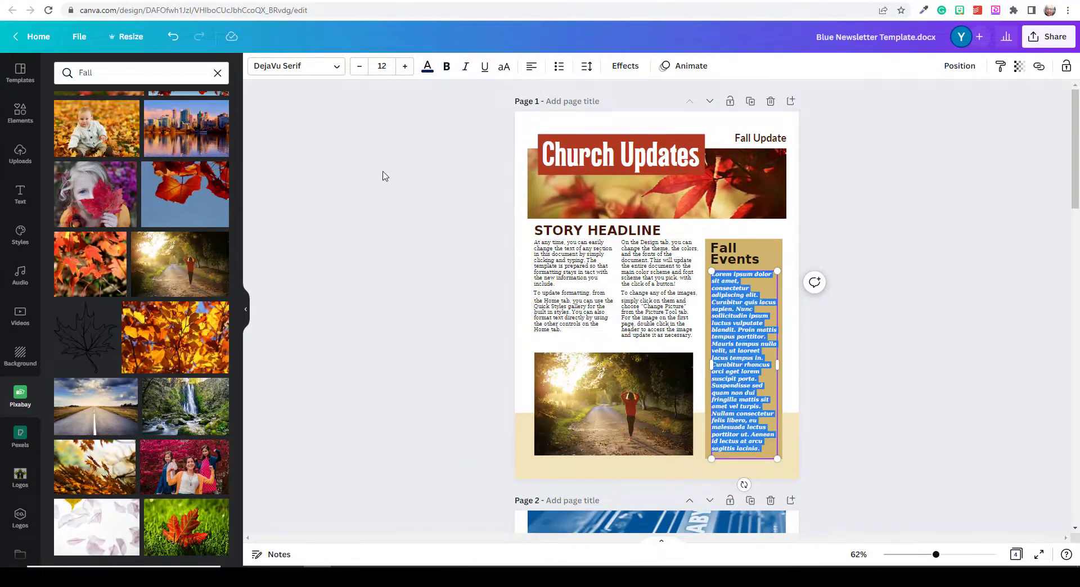
left_click(428, 70)
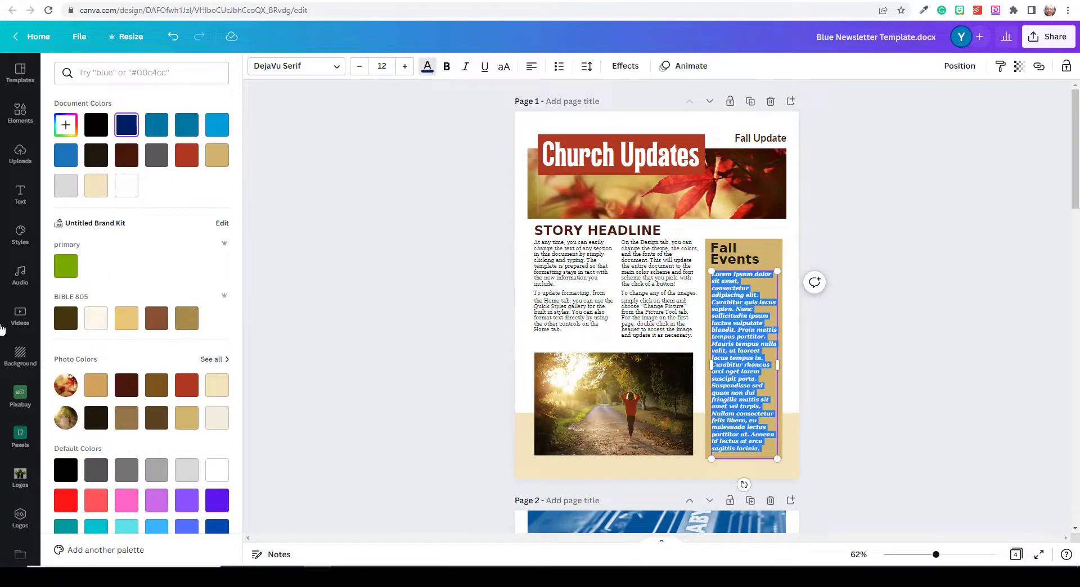
left_click(97, 422)
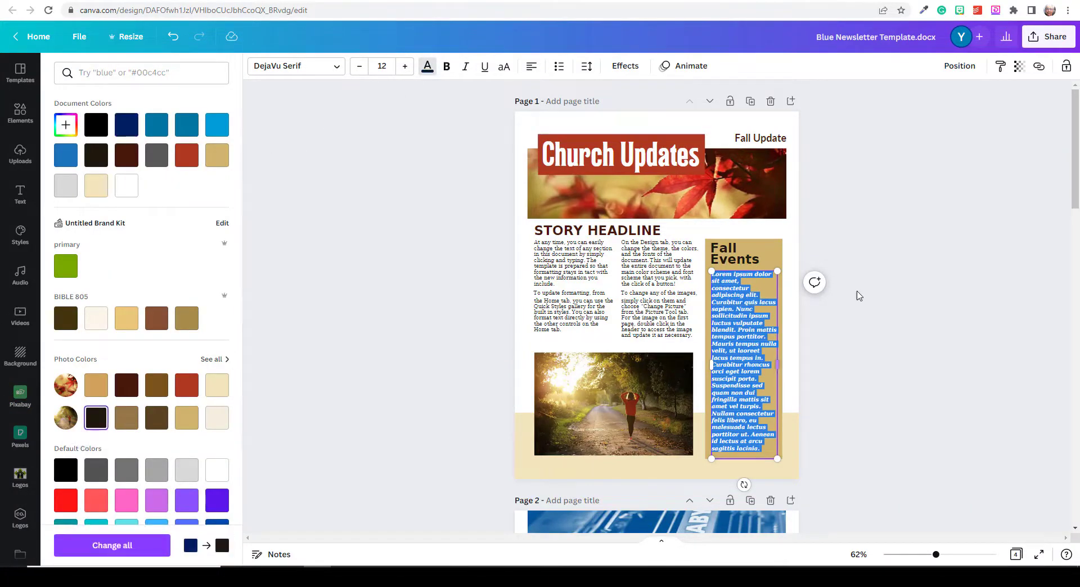
left_click(857, 338)
left_click(851, 340)
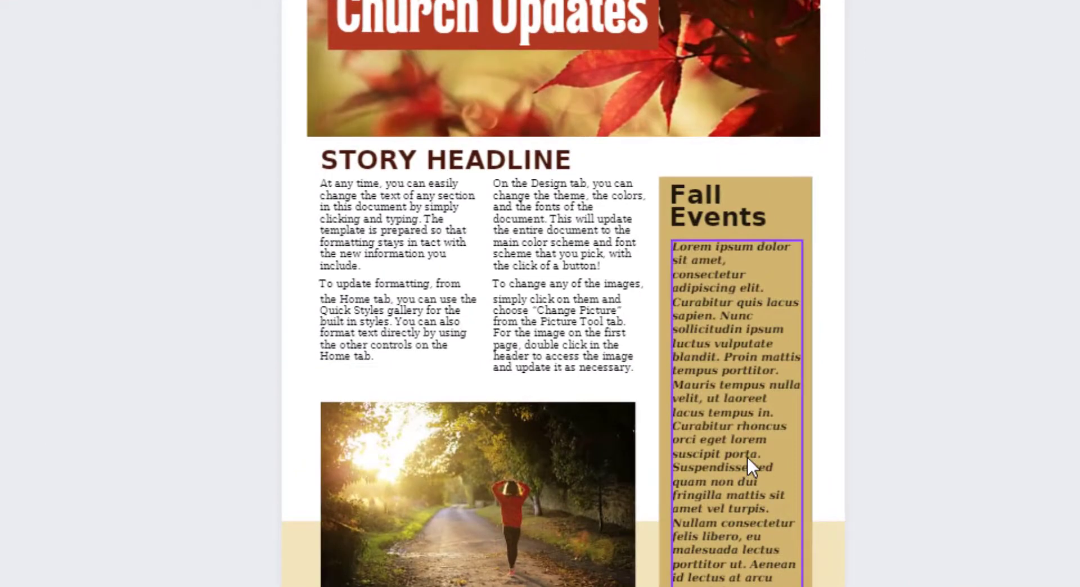
- Try justified alignment on the sidebar's lorem ipsum text and return it to left alignment
left_click(747, 458)
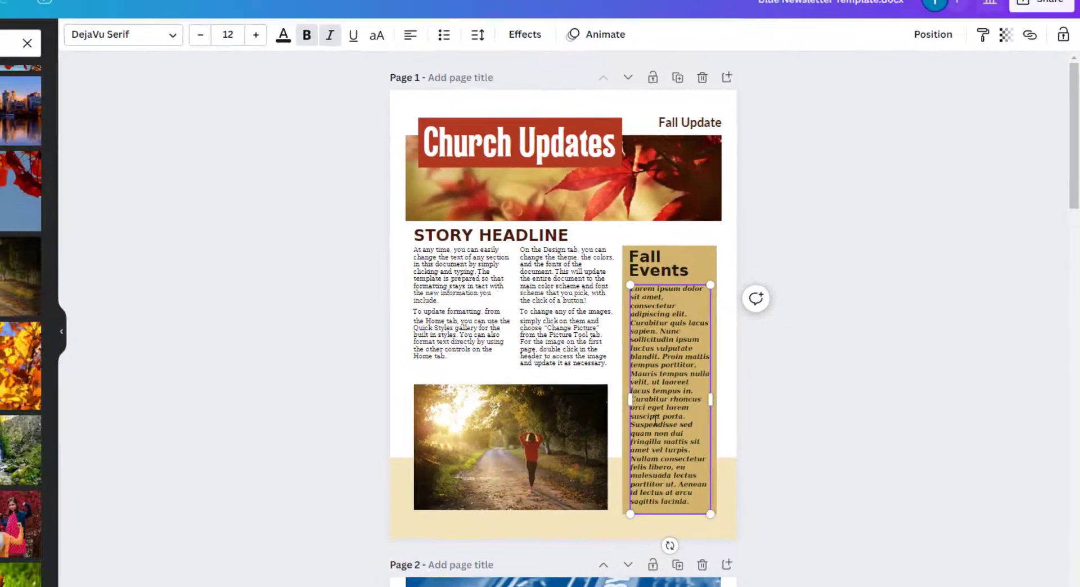
triple_click(612, 368)
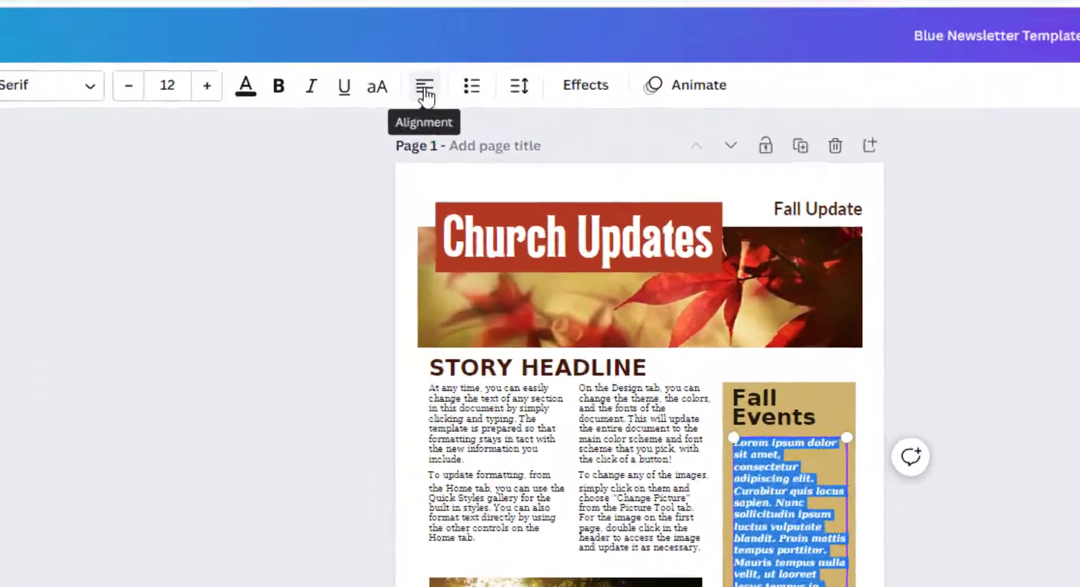
left_click(416, 40)
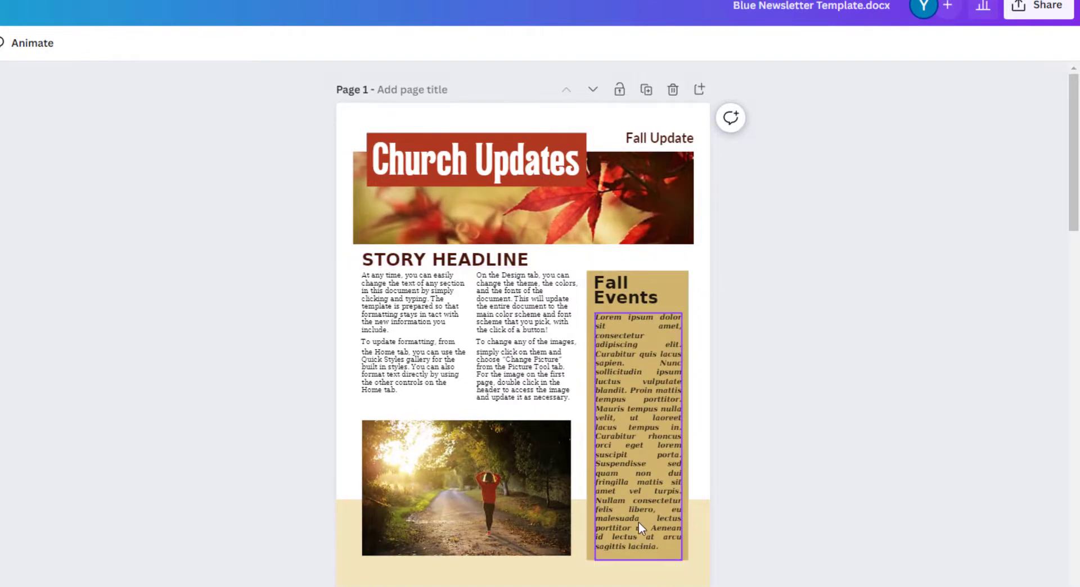
left_click(622, 488)
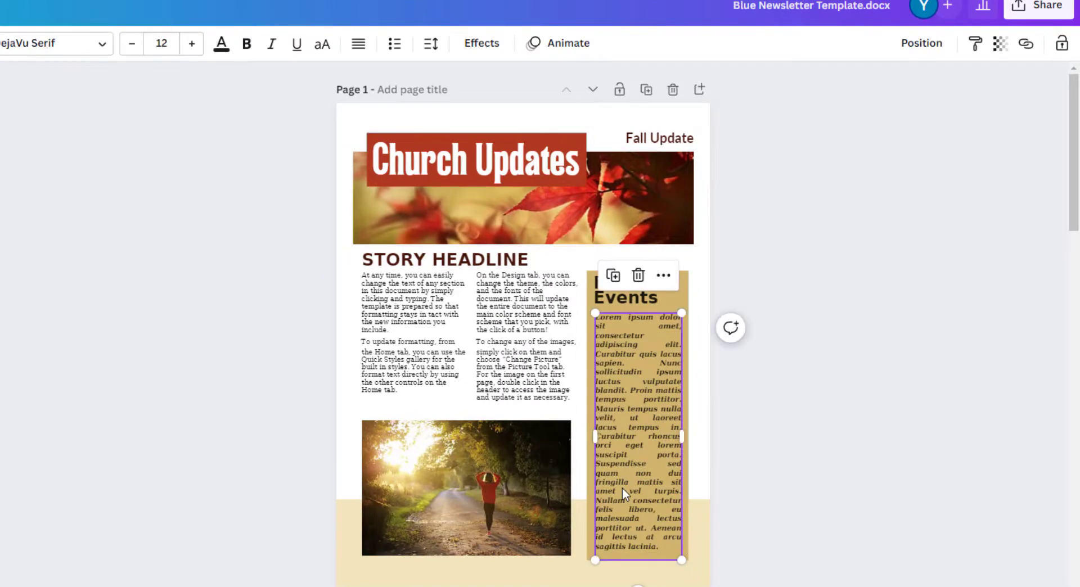
key("ctrl+a")
left_click(821, 437)
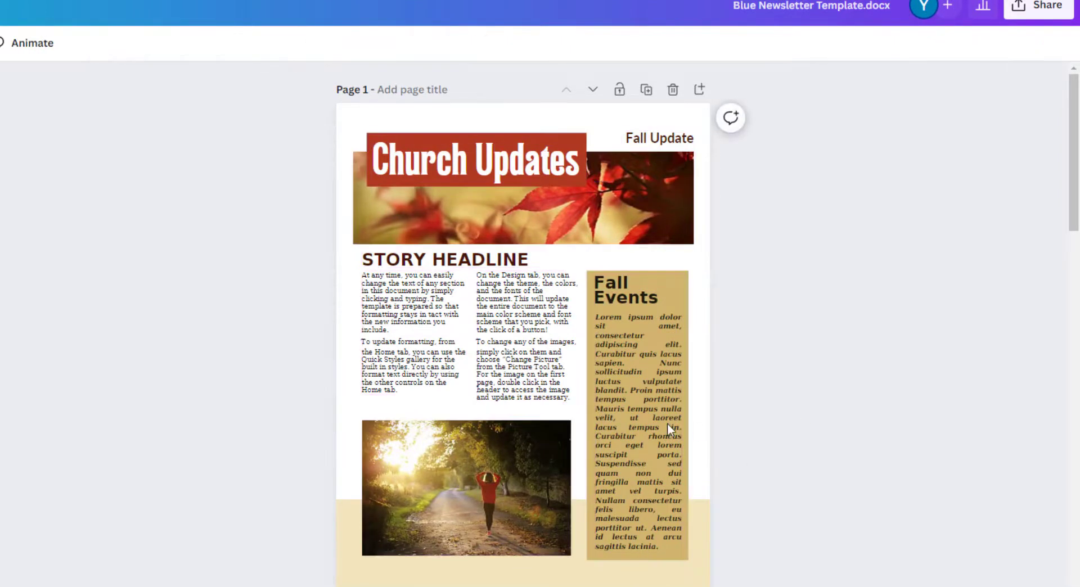
left_click(656, 416)
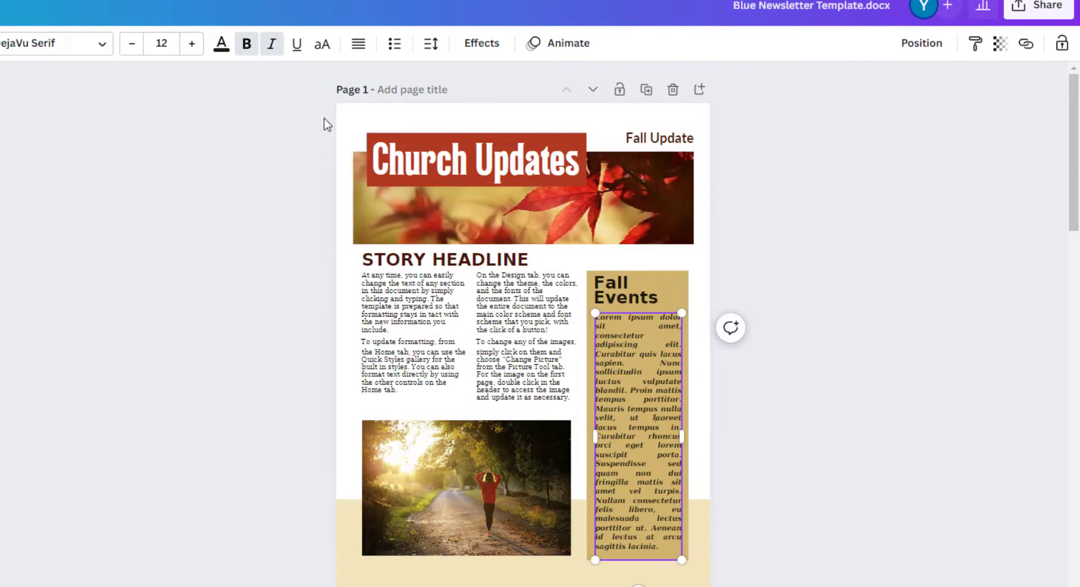
left_click(358, 50)
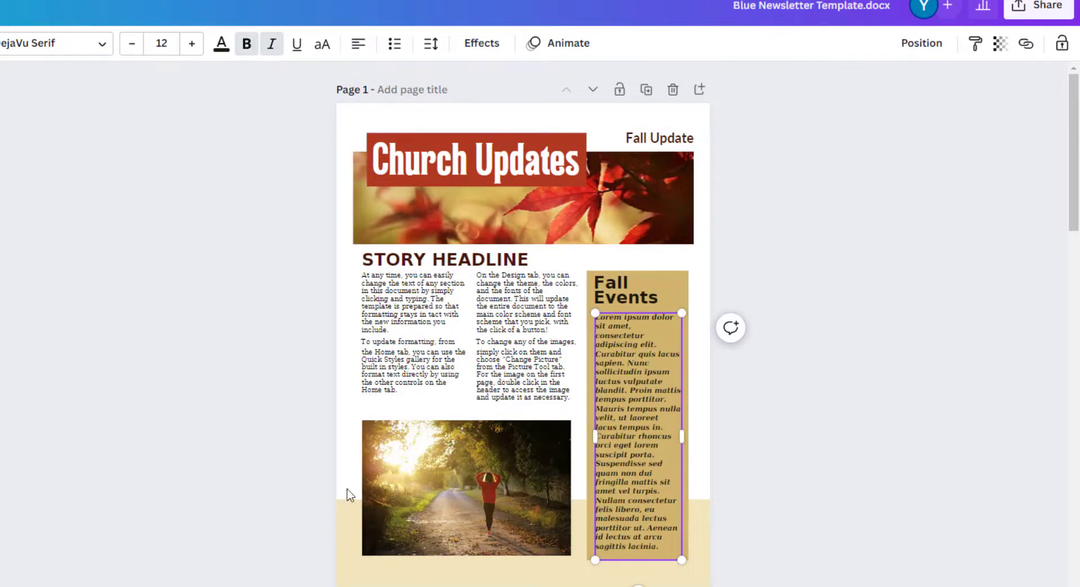
- Replace the first article column's text with lorem ipsum ending at "vel turpis." and set its line spacing to 1.61
type("Lorem ipsum dolor sit amet, consectetur adipiscing elit. Curabitur quis lacus sapien. Nunc sollicitudin ipsum luctus vulputate blandit. Proin mattis tempus porttitor. Mauris tempus nulla velit, ut laoreet lacus tempus in. Curabitur rhoncus orci eget lorem suscipit porta. Suspendisse sed quam non dui fringilla mattis sit amet vel turpis")
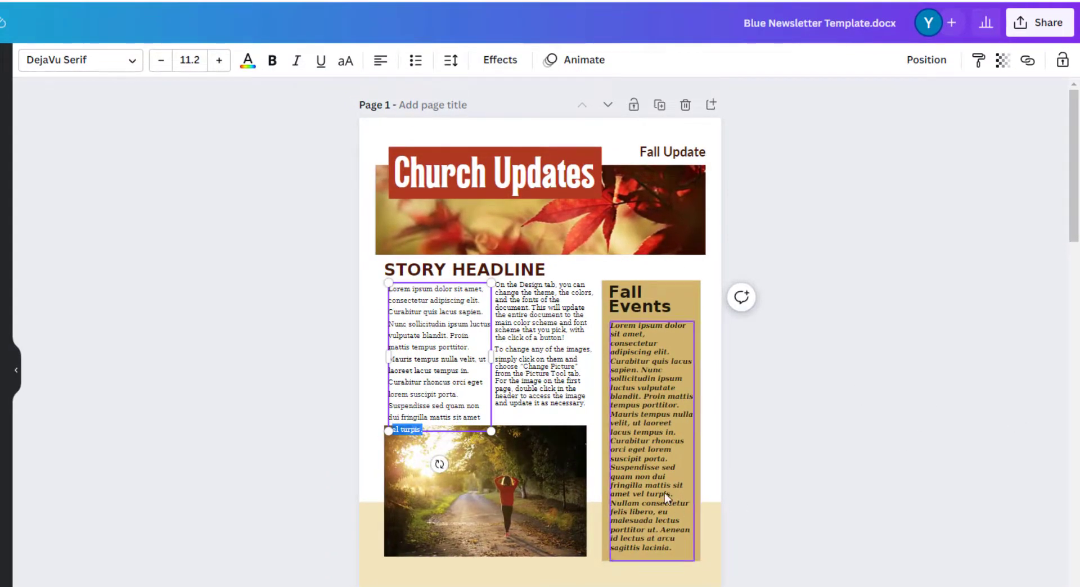
double_click(432, 359)
triple_click(432, 358)
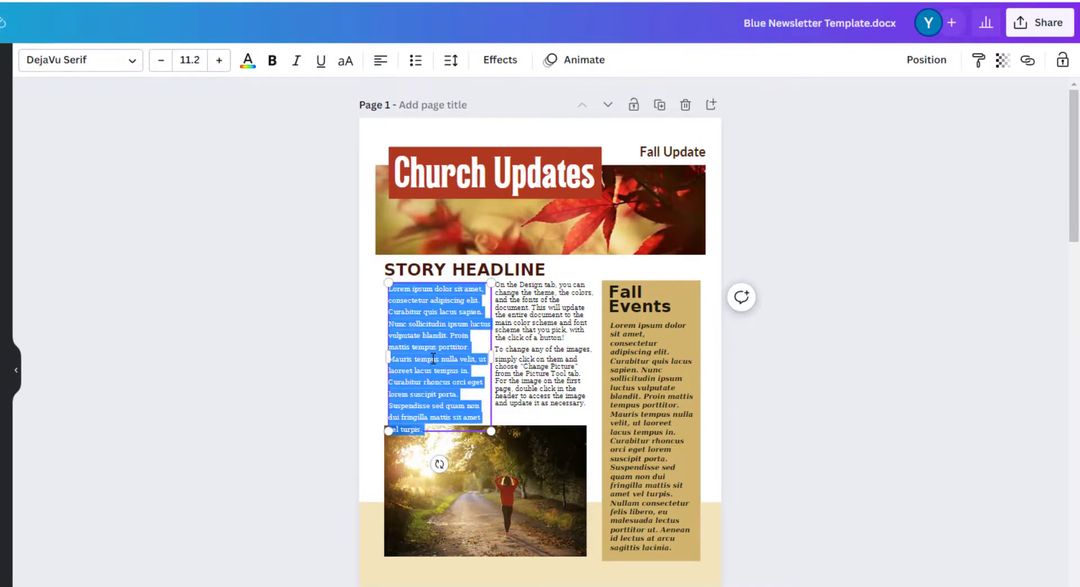
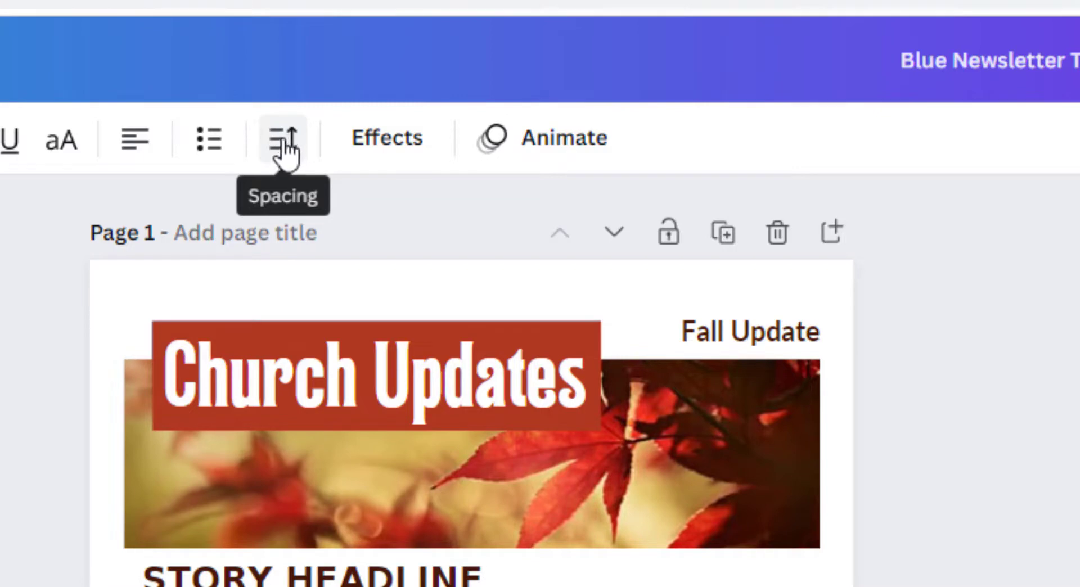
left_click(283, 142)
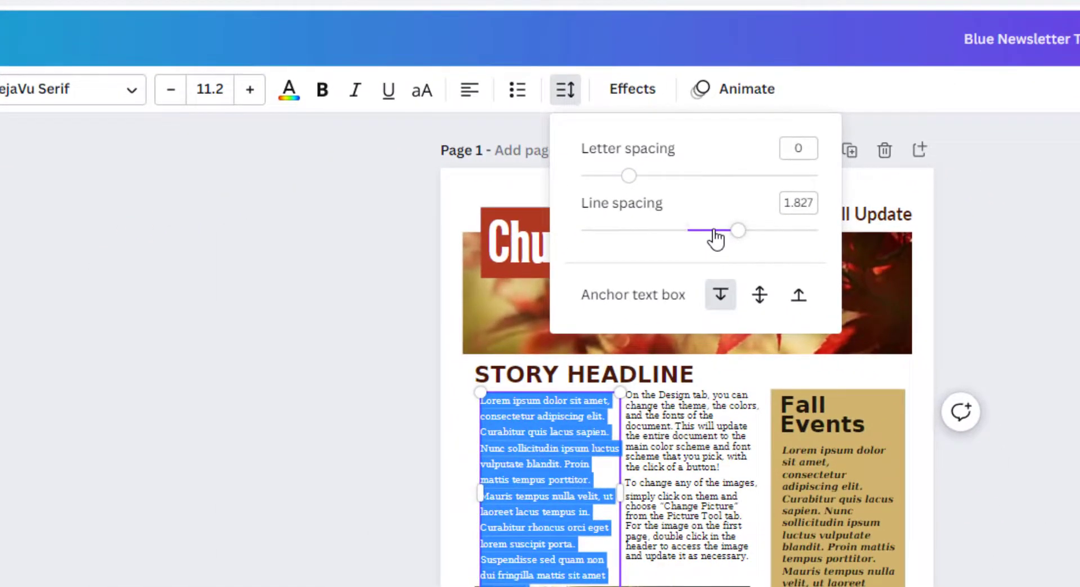
left_click(713, 230)
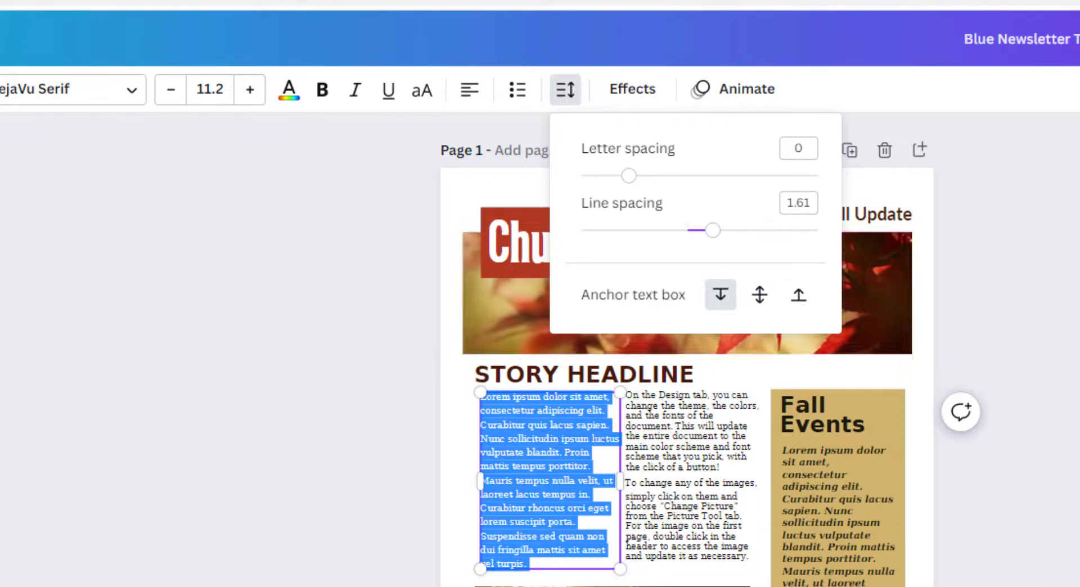
key("Escape")
left_click(465, 479)
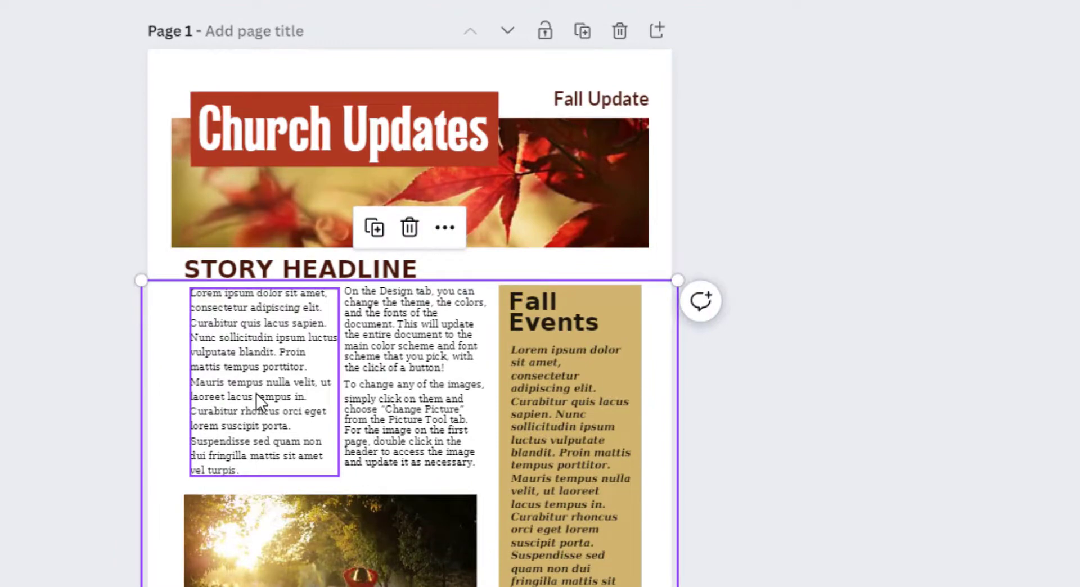
- Set the second article column's font size to 11.2 to match the first column
left_click(256, 393)
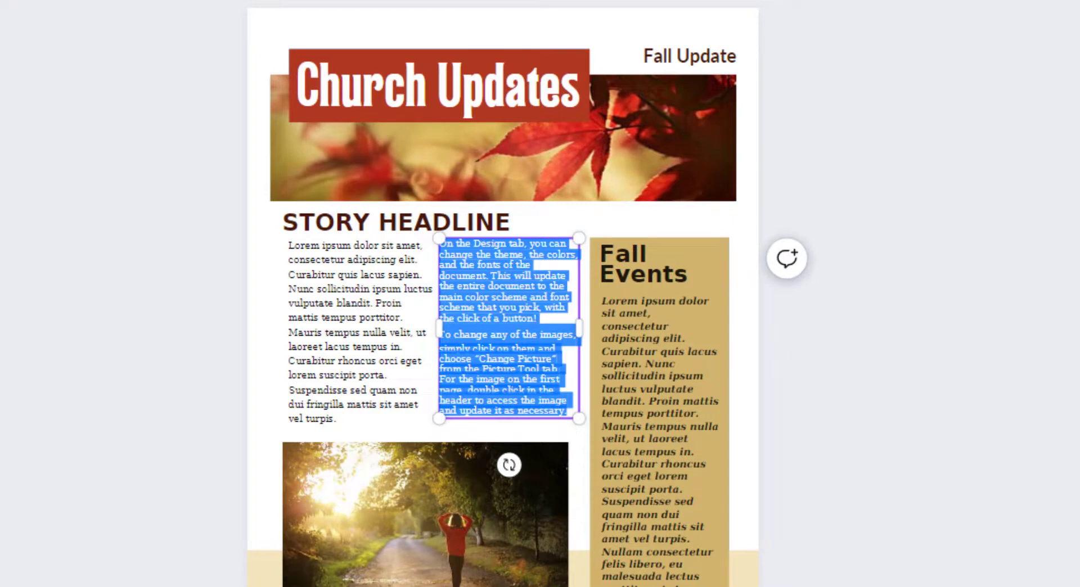
left_click(214, 84)
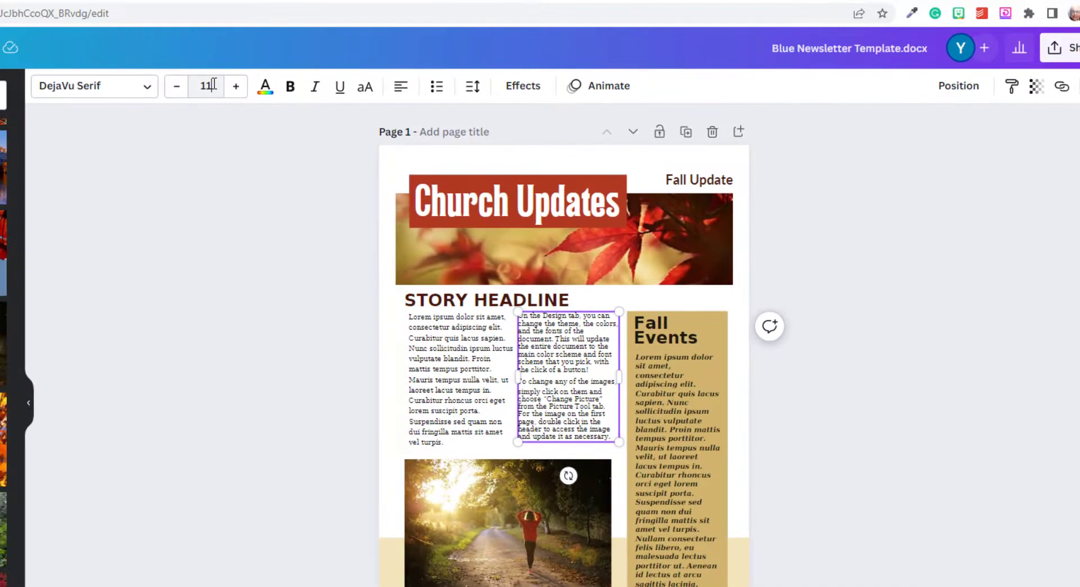
type(".3")
key("BackSpace")
key("BackSpace")
type(".2")
key("Return")
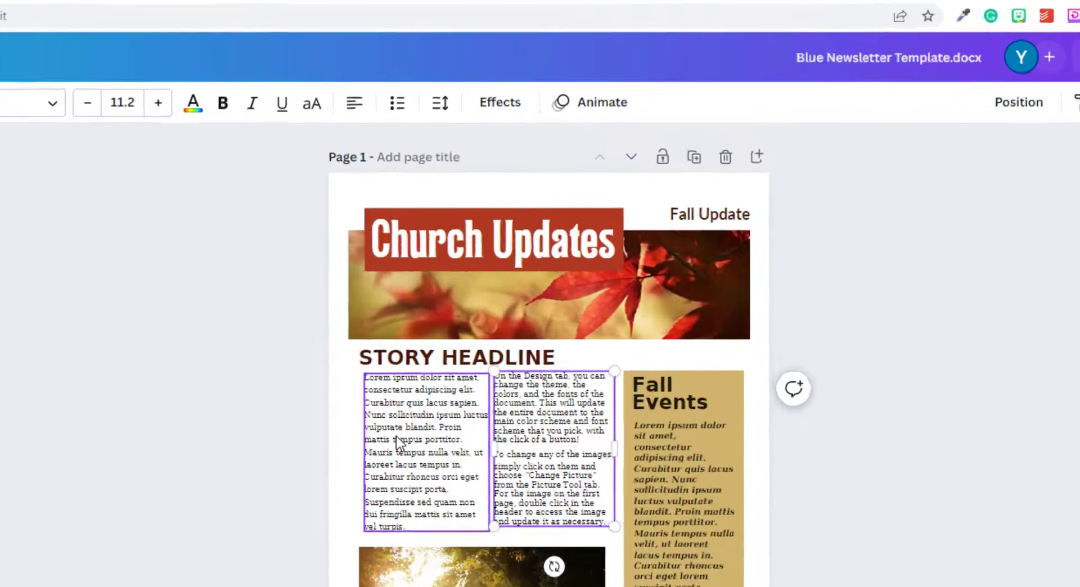
- Check the first column's line spacing and set the second article column's line spacing to the same 1.61
left_click(401, 425)
left_click(401, 425)
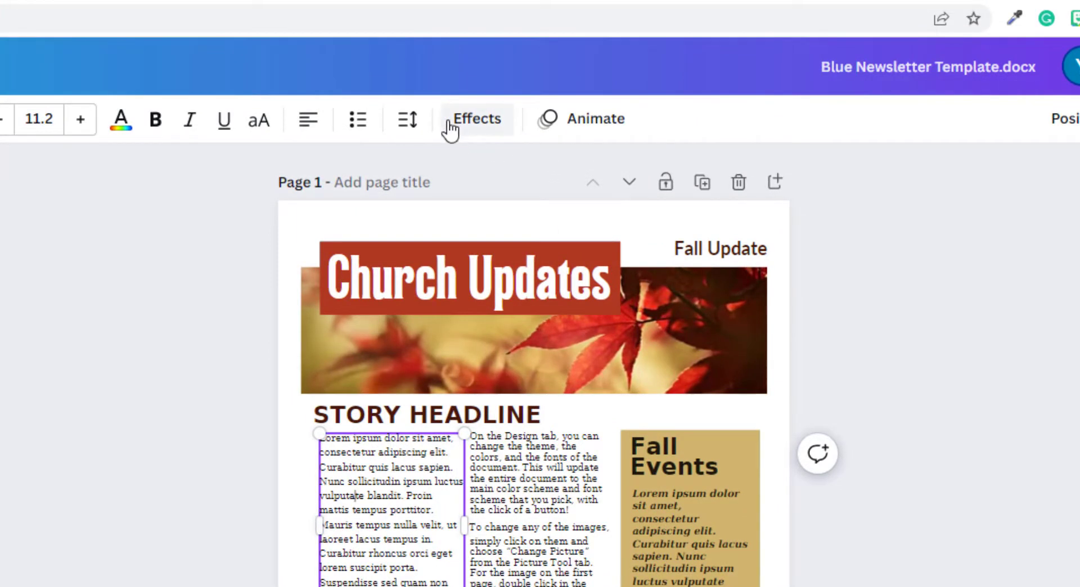
left_click(405, 120)
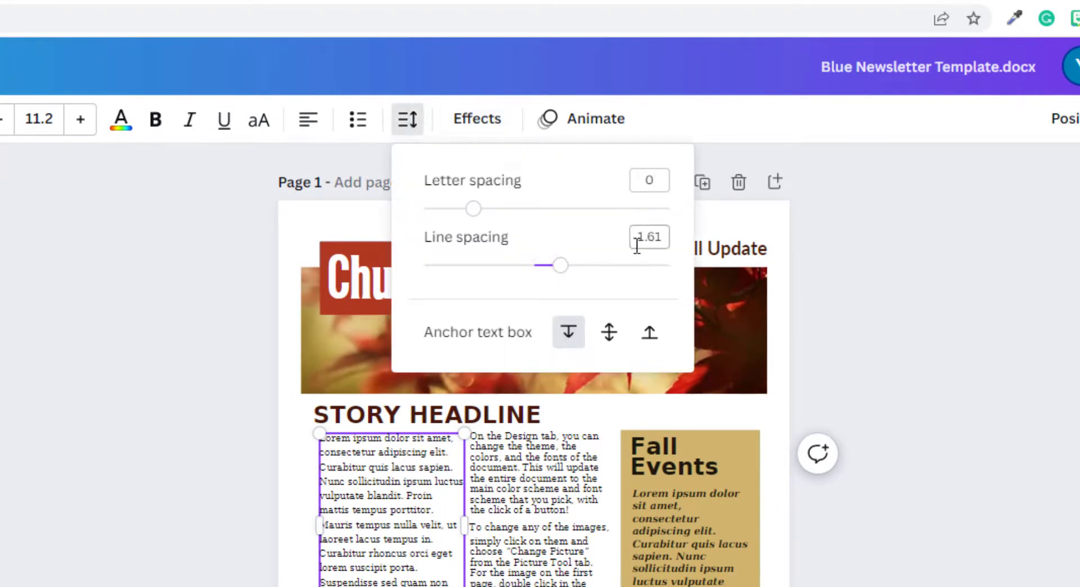
left_click(568, 495)
double_click(568, 495)
left_click(407, 119)
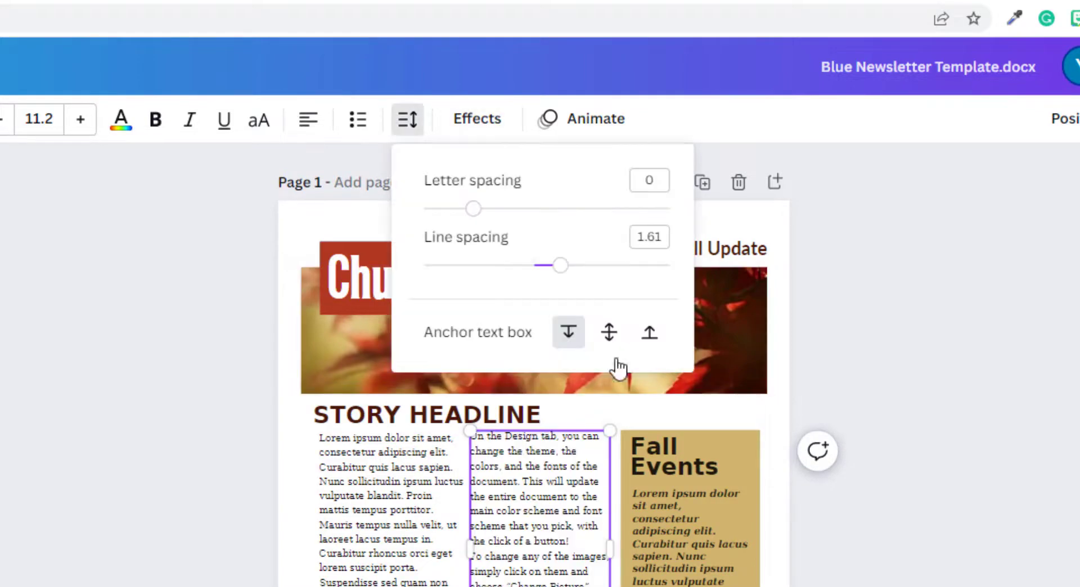
- Move the forest path photo slightly up and add a subheading text box directly beneath it
left_click(962, 384)
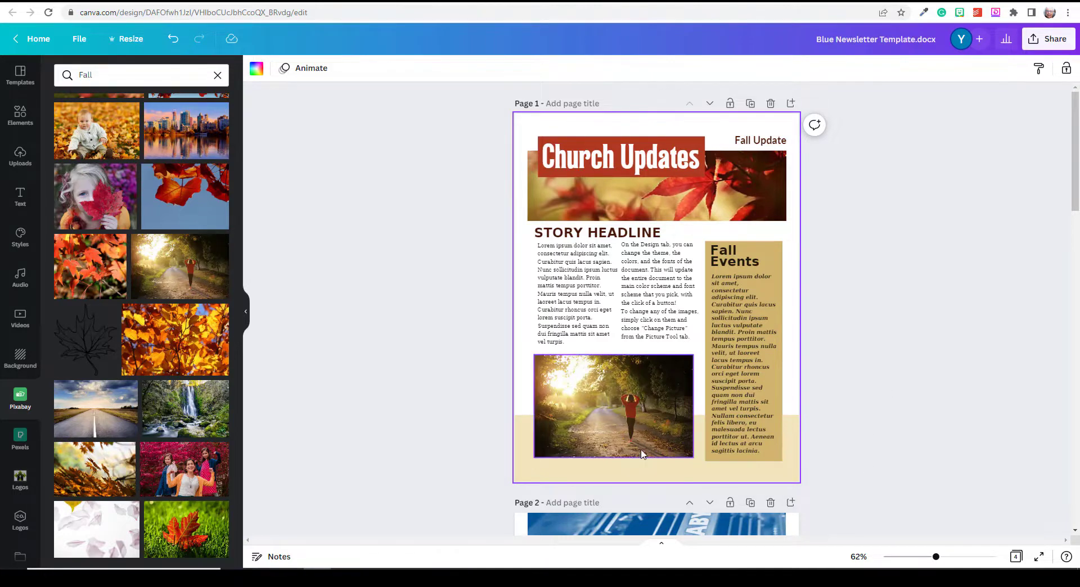
left_click_drag(620, 412, 617, 403)
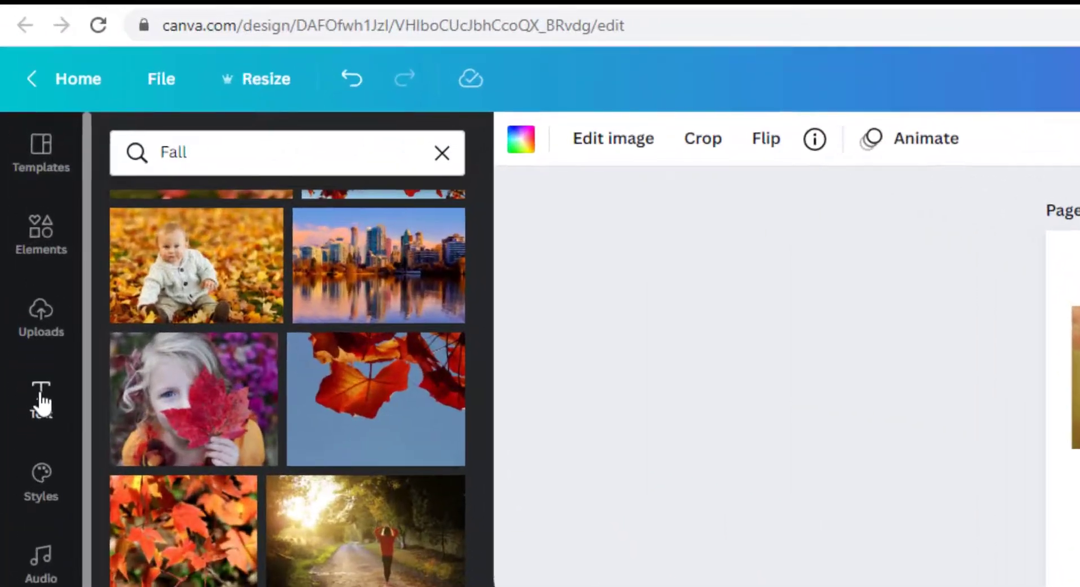
left_click(41, 397)
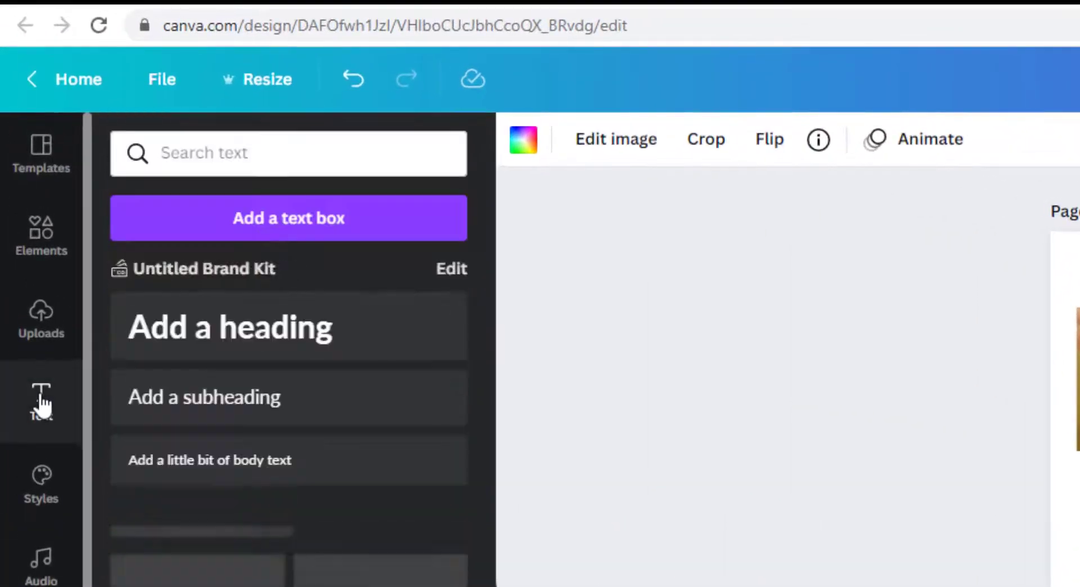
left_click(222, 408)
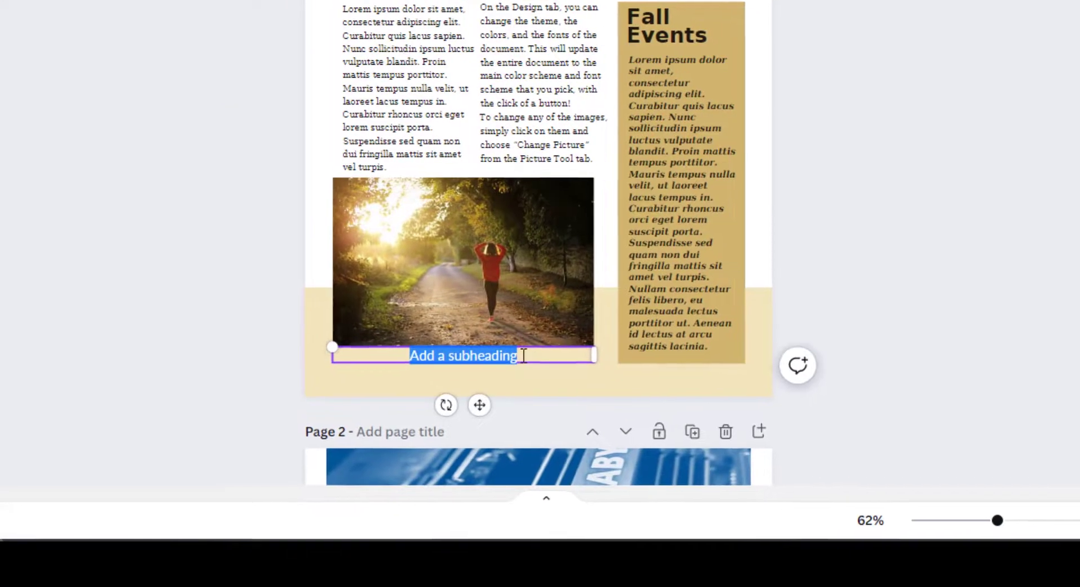
- Replace the placeholder subheading with "Walk with us in our fall devotional." and move it slightly down from the photo
left_click_drag(518, 354, 386, 358)
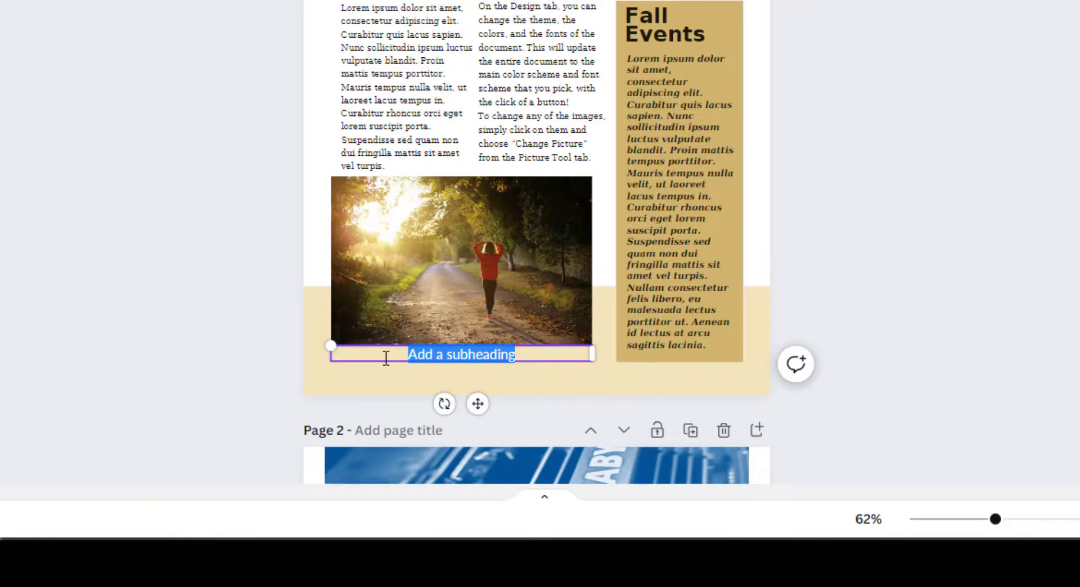
type("Walk with us ")
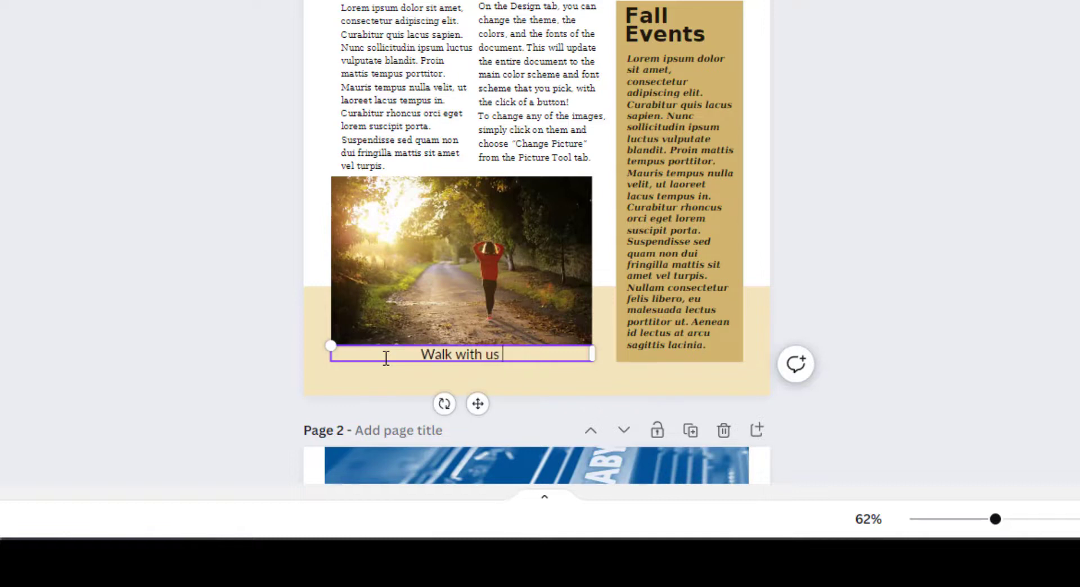
type("in our f")
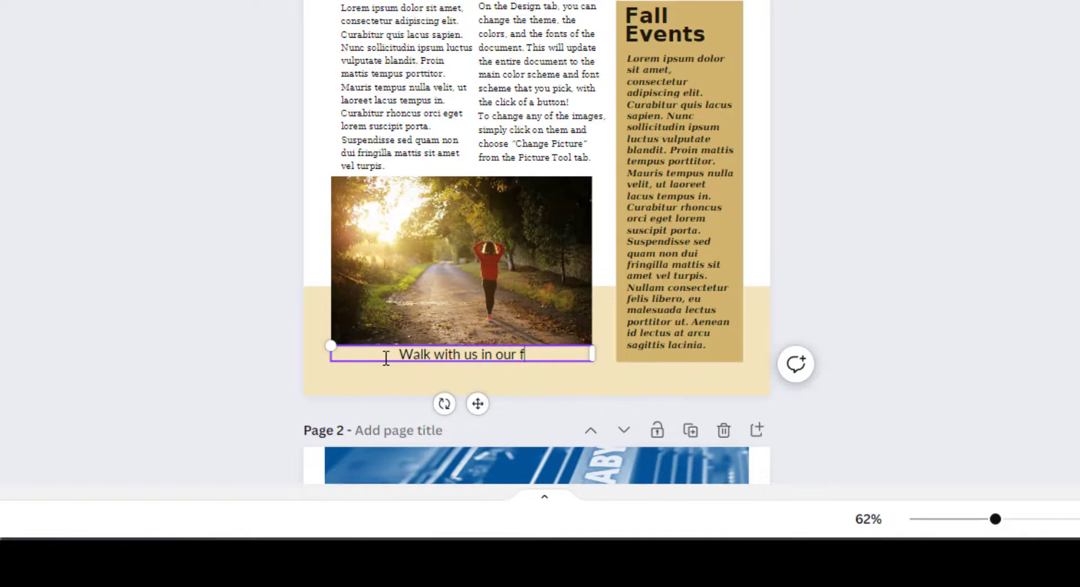
type("all devotional.")
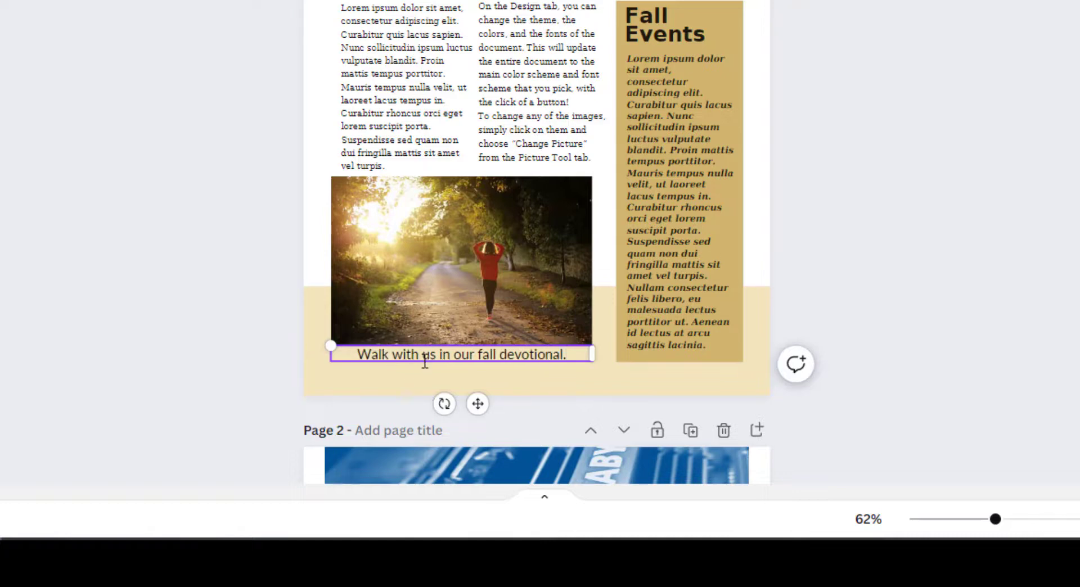
left_click_drag(423, 362, 424, 366)
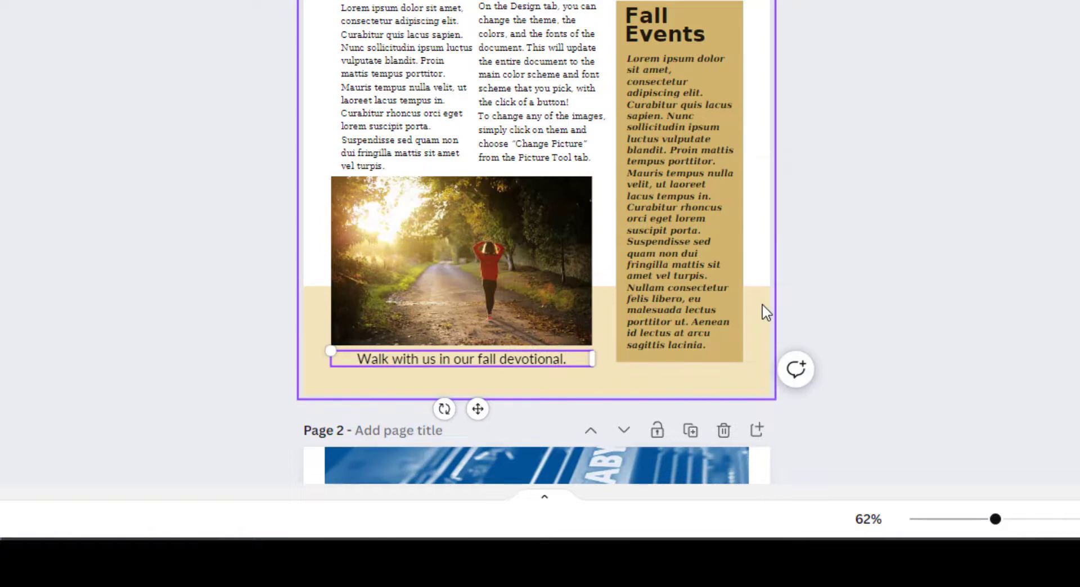
left_click(826, 289)
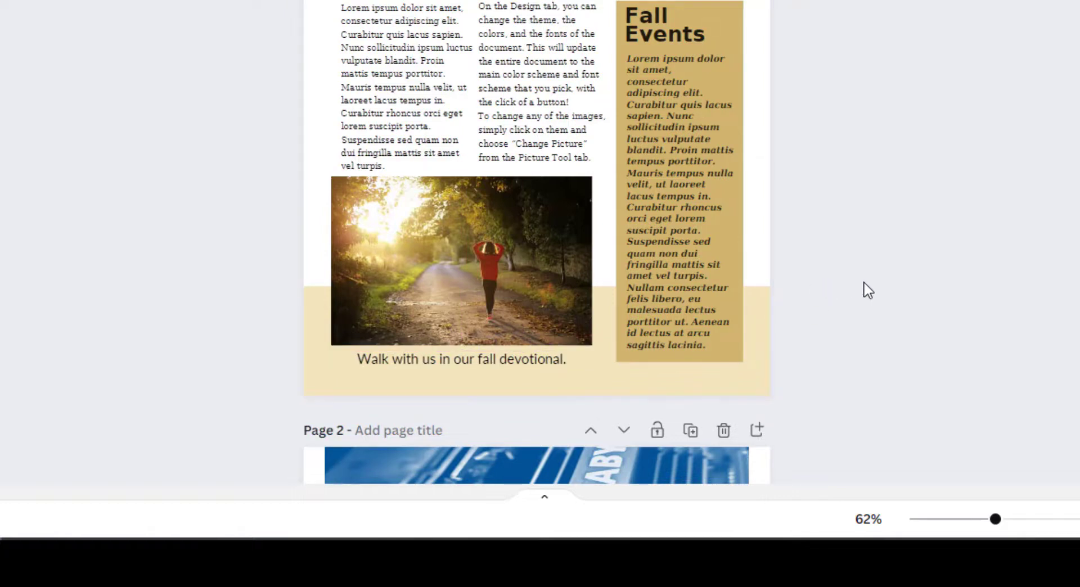
- Reduce the font size of the caption under the photo by three points to 15
left_click(467, 359)
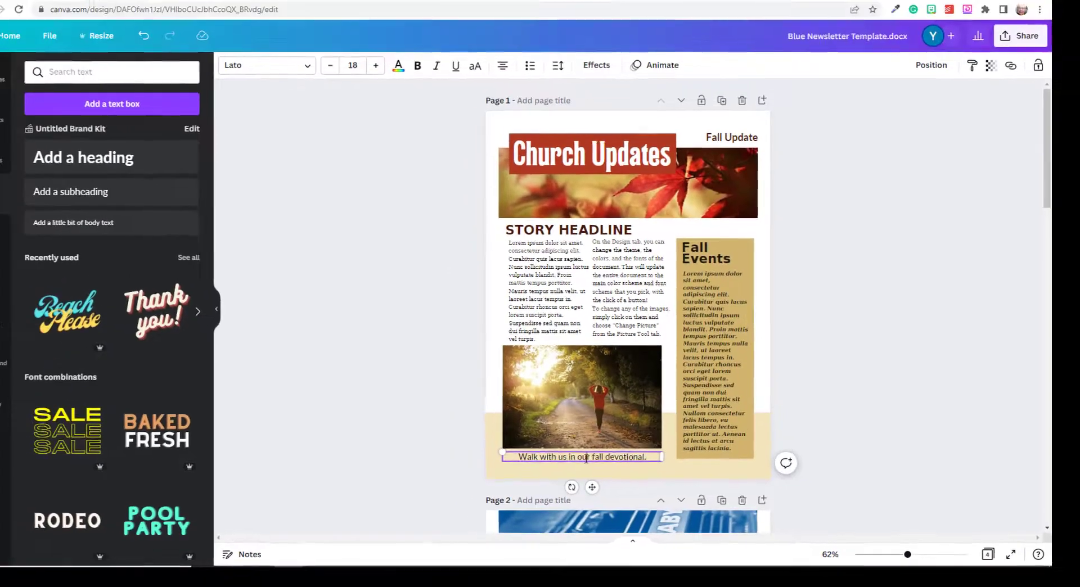
double_click(586, 459)
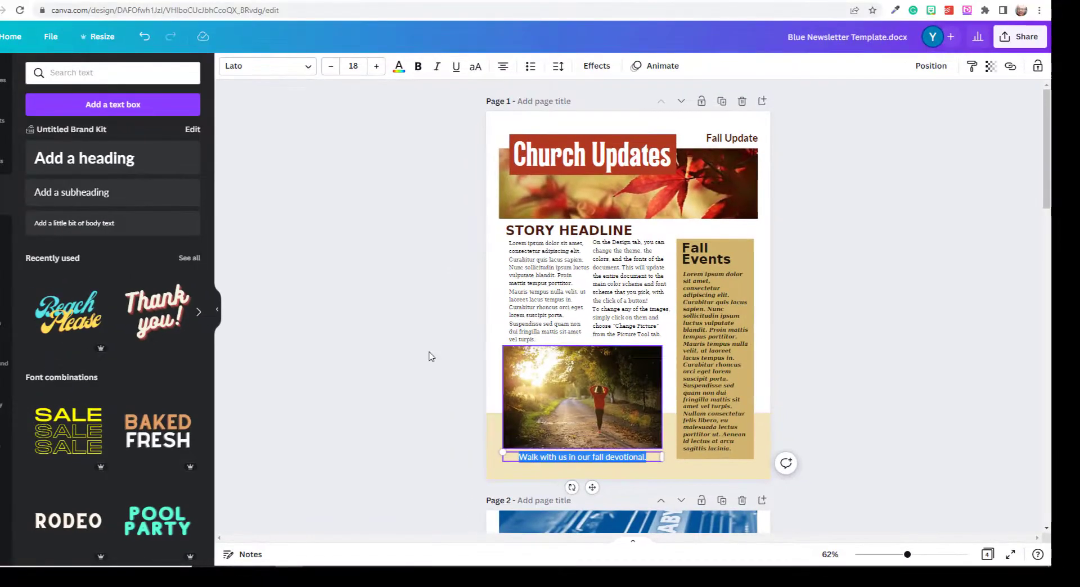
left_click(331, 66)
left_click(331, 67)
left_click(330, 66)
left_click(494, 284)
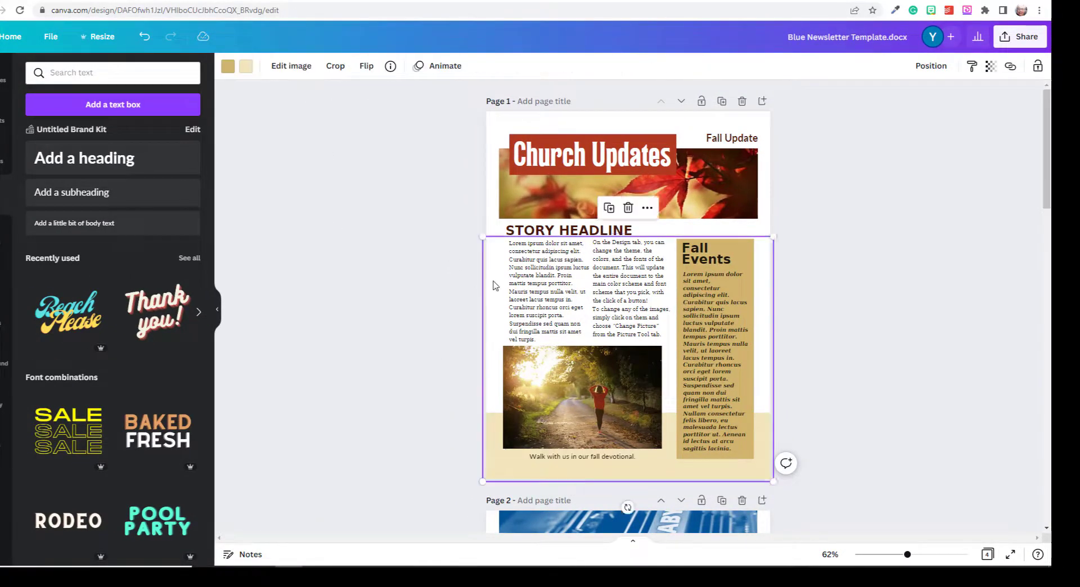
left_click(852, 397)
- Look through the remaining newsletter pages, including the quote circle on page 3, and return to the customized page 2
scroll(852, 401, "down", 2)
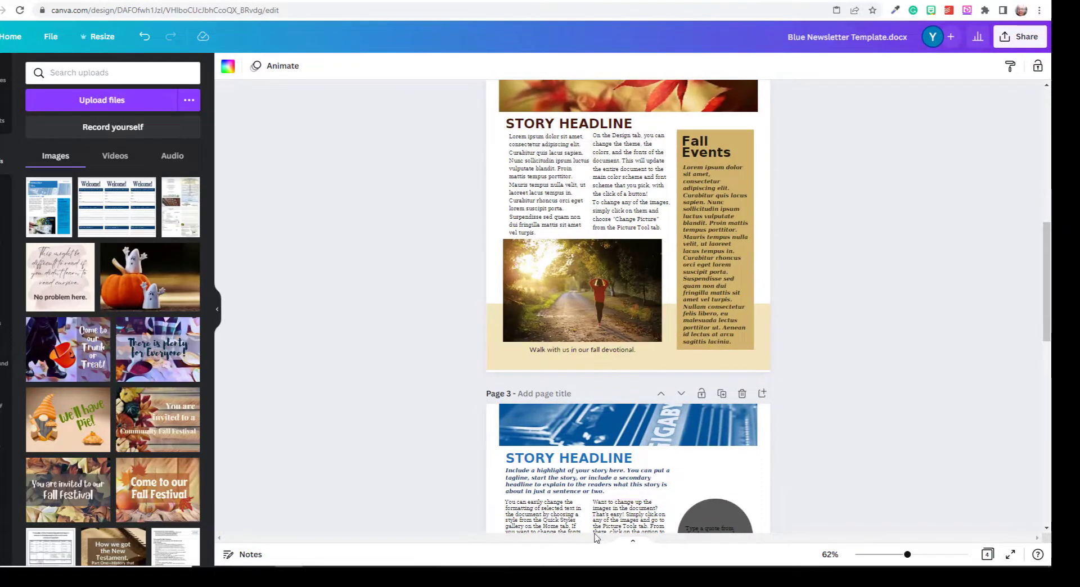
scroll(732, 474, "down", 2)
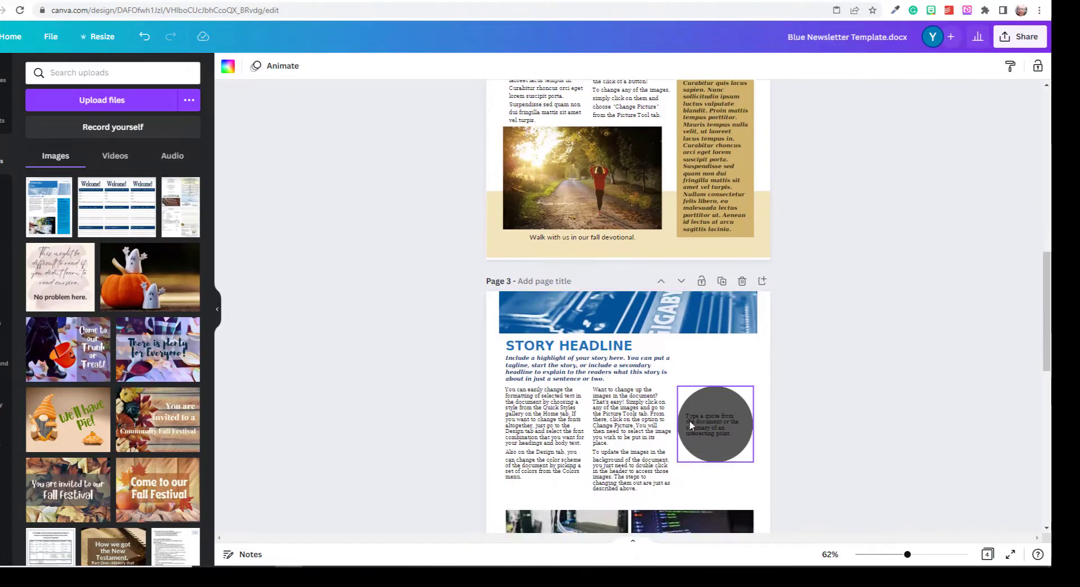
left_click(718, 424)
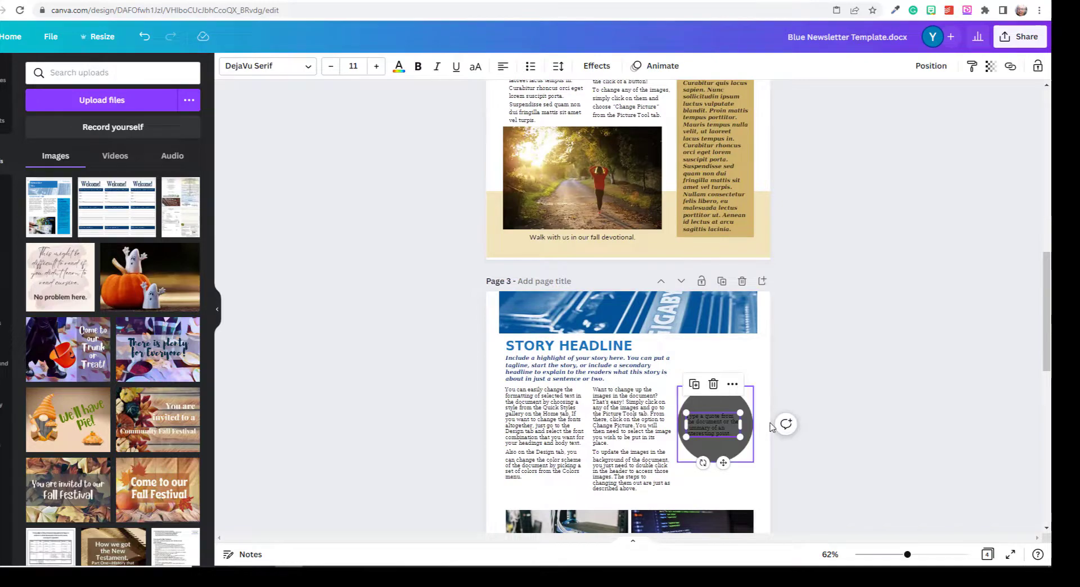
scroll(819, 444, "down", 4)
scroll(821, 455, "down", 6)
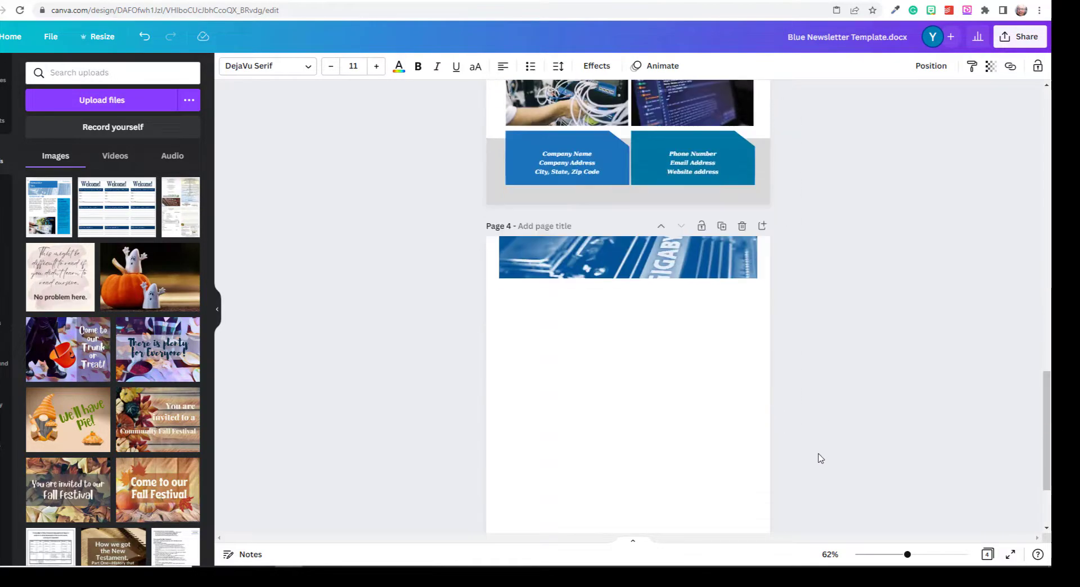
scroll(819, 454, "up", 15)
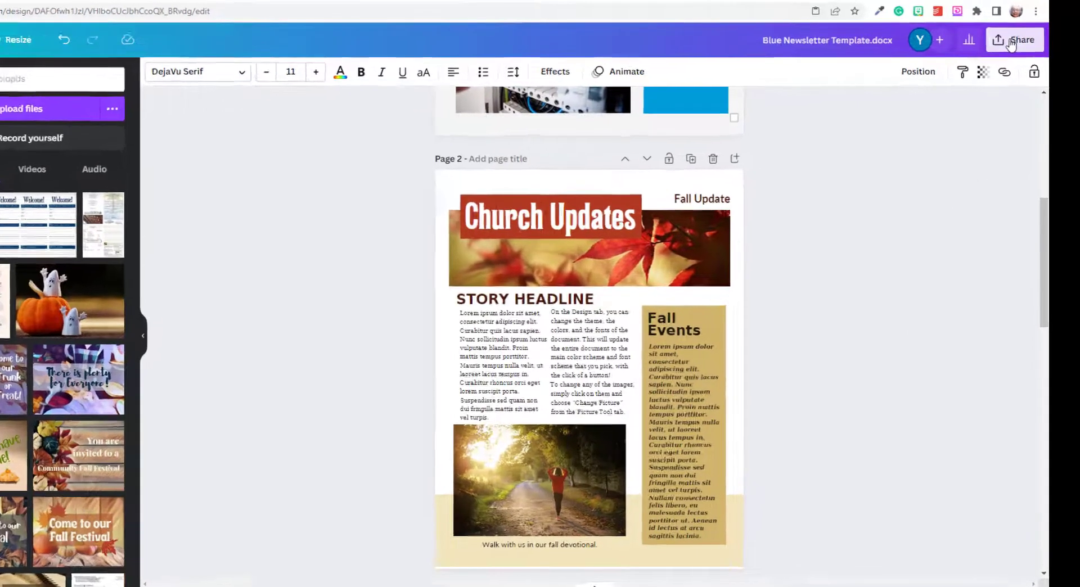
- Review the design's download options and available file types, such as PDF Standard, without downloading
left_click(1020, 37)
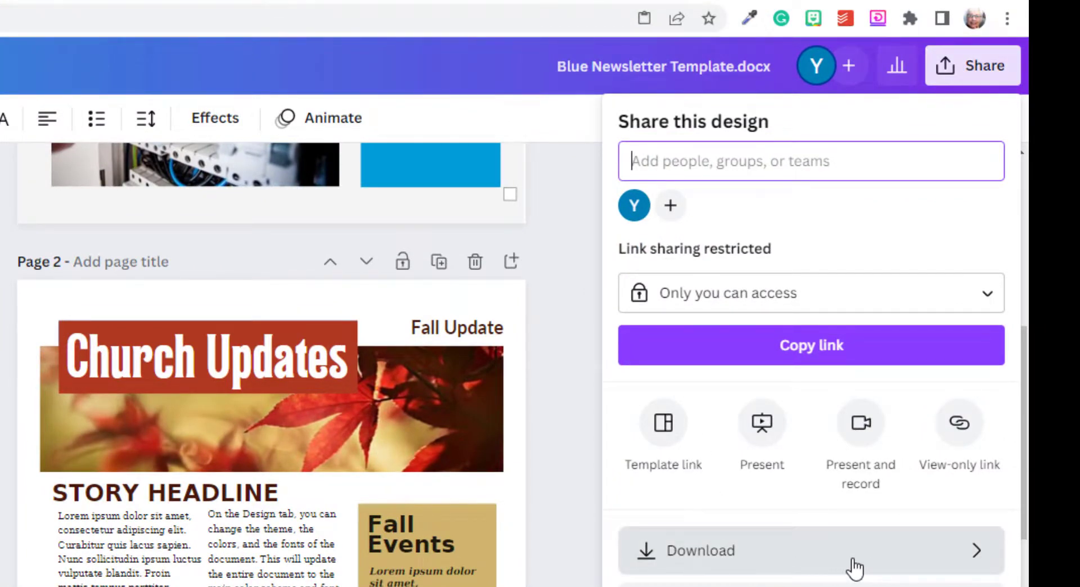
left_click(943, 556)
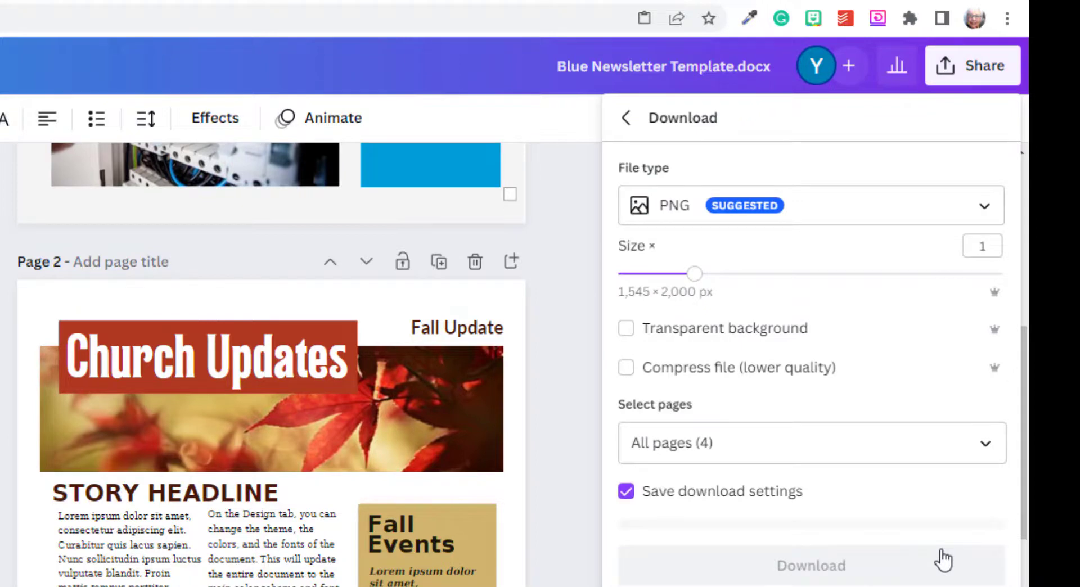
left_click(918, 207)
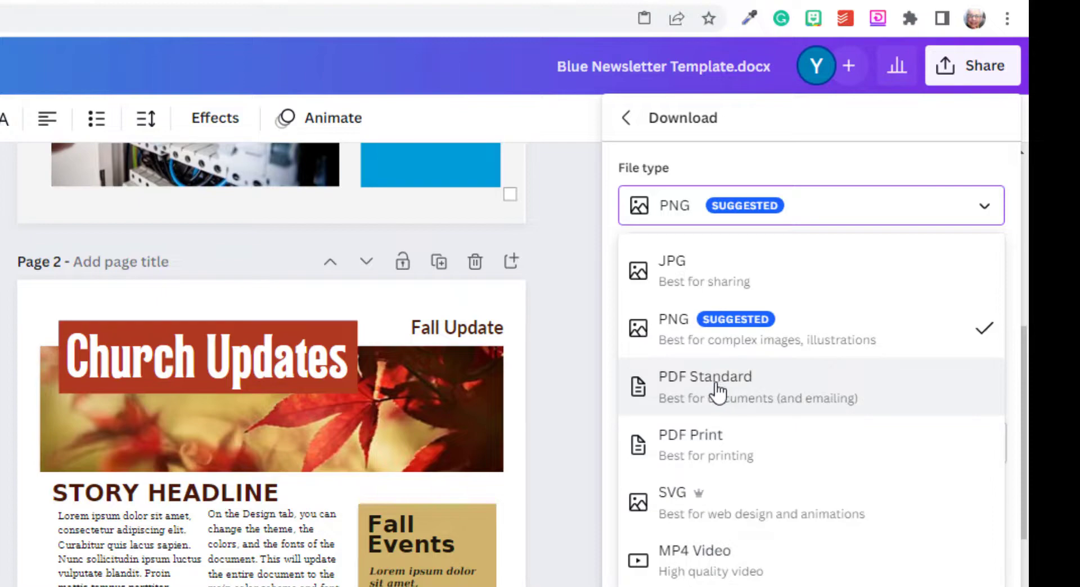
key("Escape")
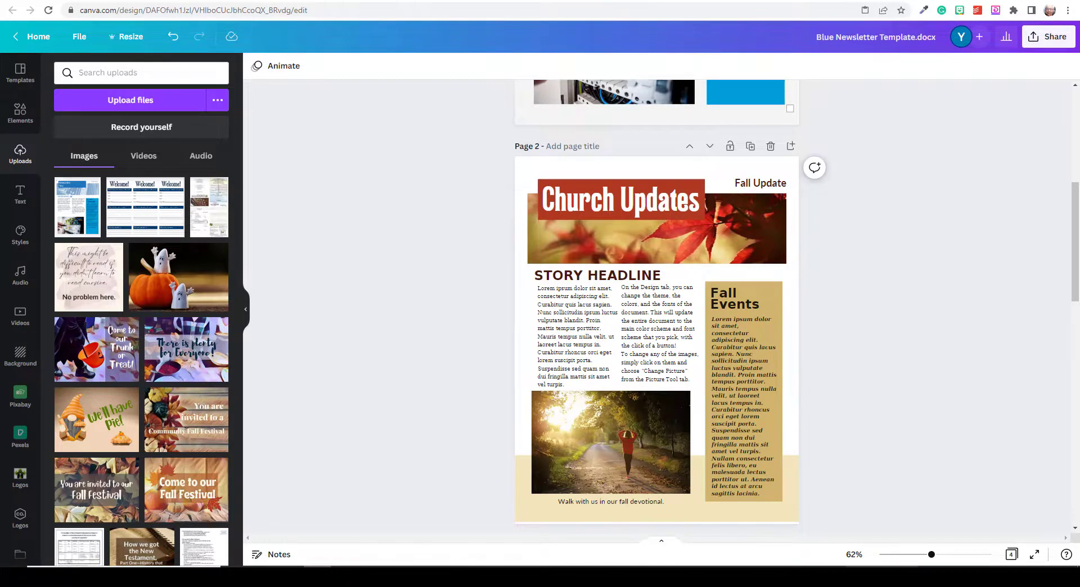
- Show the newsletter's pages side by side as thumbnails in the grid overview
left_click(1011, 555)
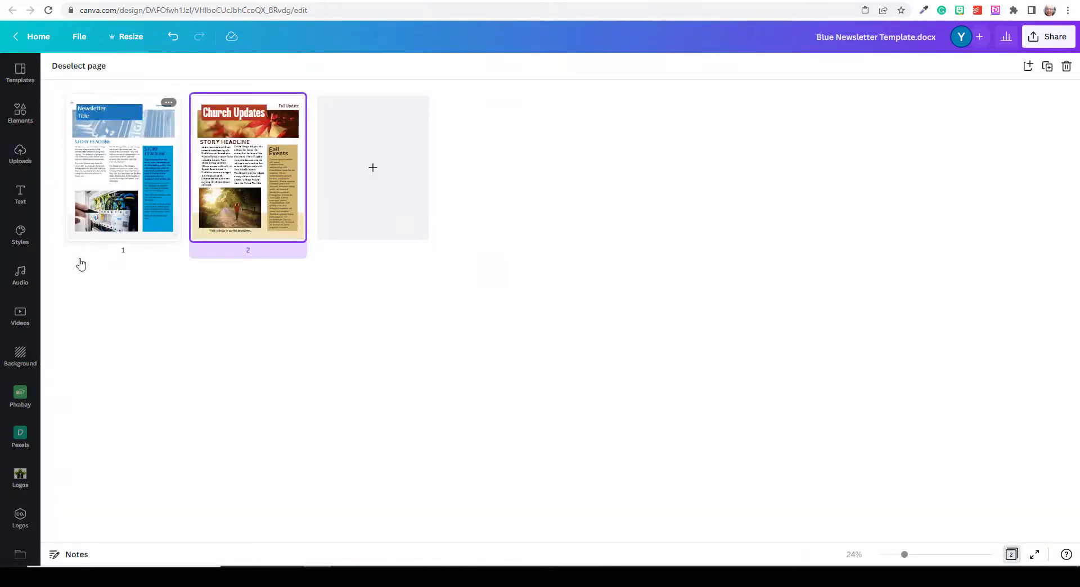